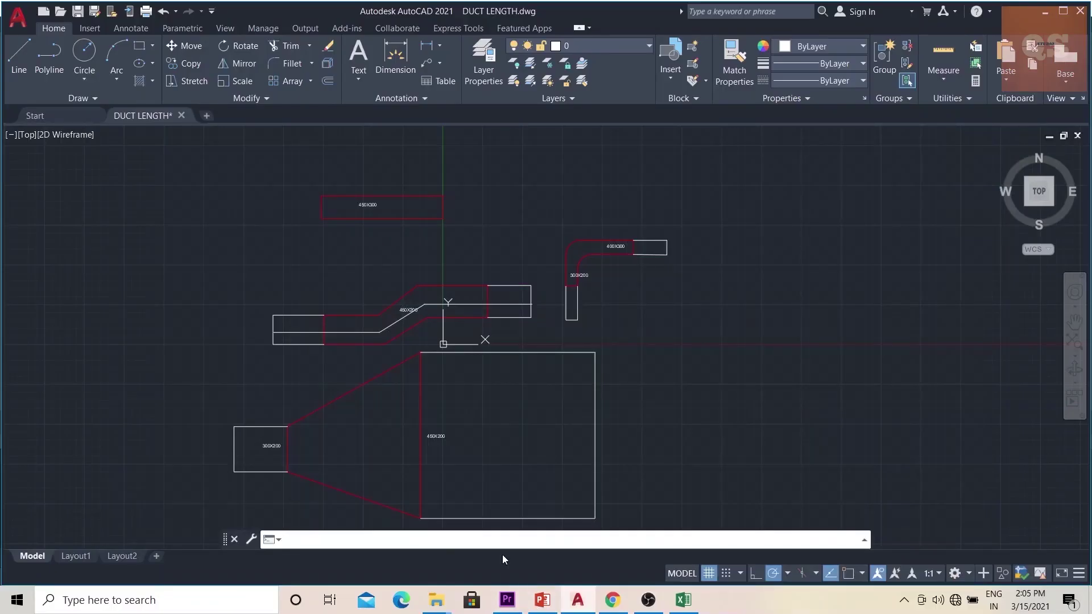
# Step: Zoom to the 450X300 duct and pick its left and right edges for a linear dimension
pyautogui.scroll(5, 432, 278)
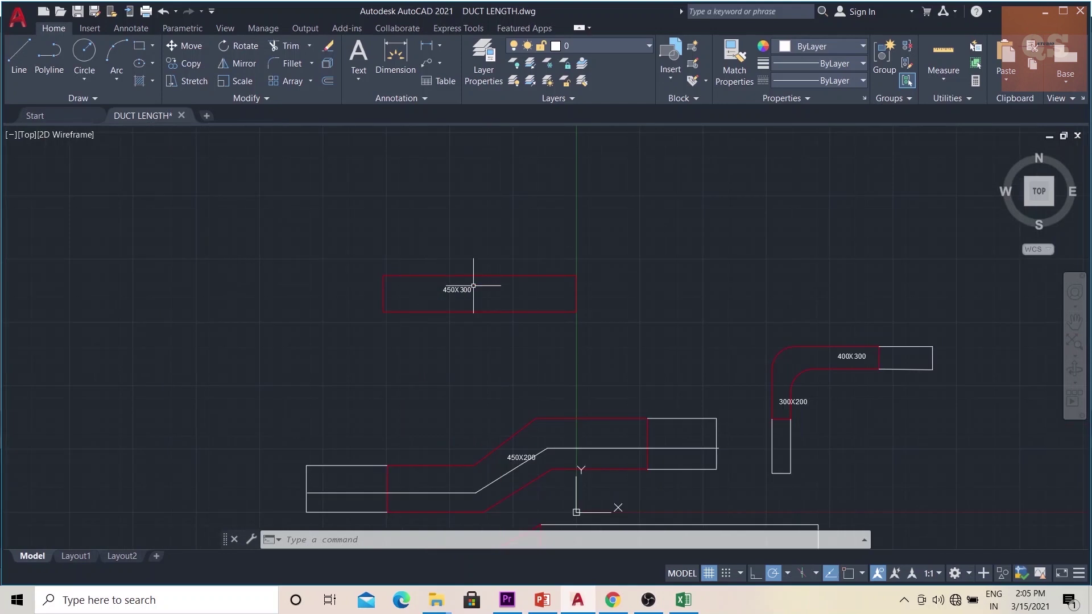
pyautogui.scroll(4, 275, 292)
pyautogui.scroll(-2, 349, 292)
pyautogui.scroll(2, 347, 291)
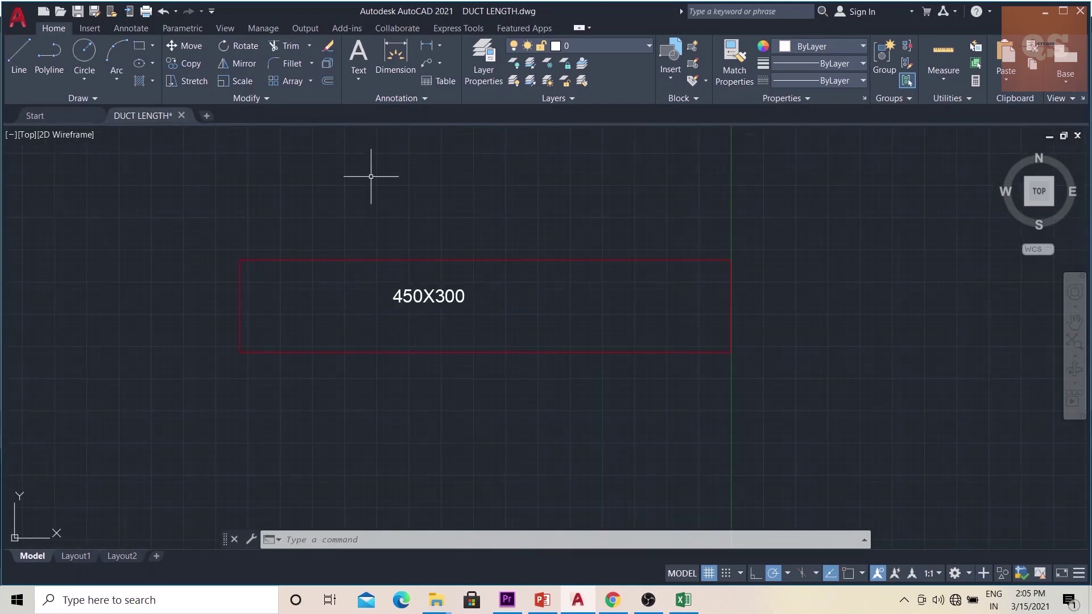
pyautogui.click(427, 47)
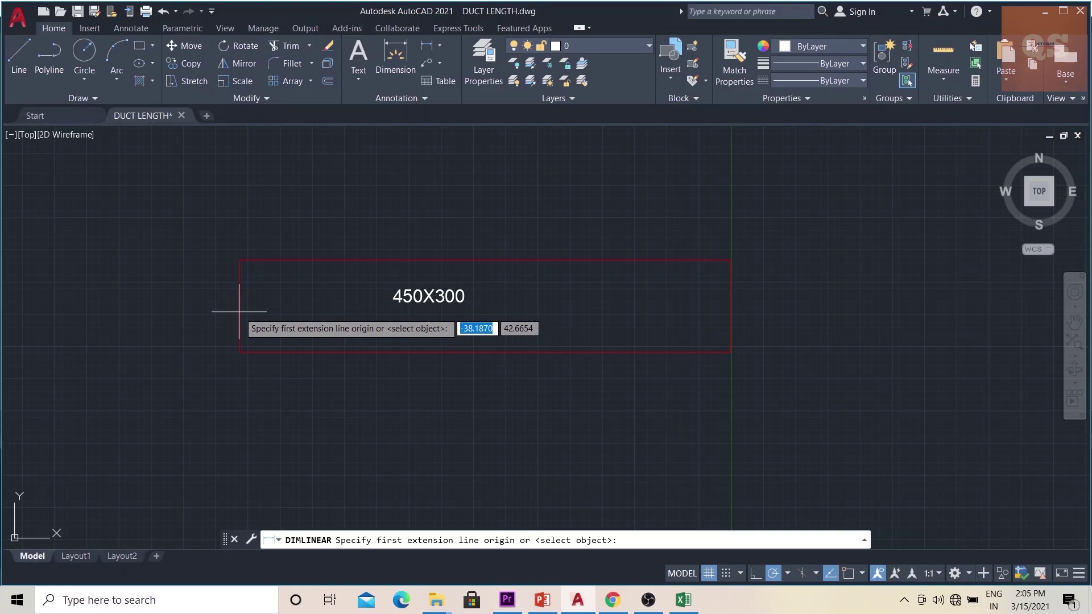
pyautogui.click(239, 311)
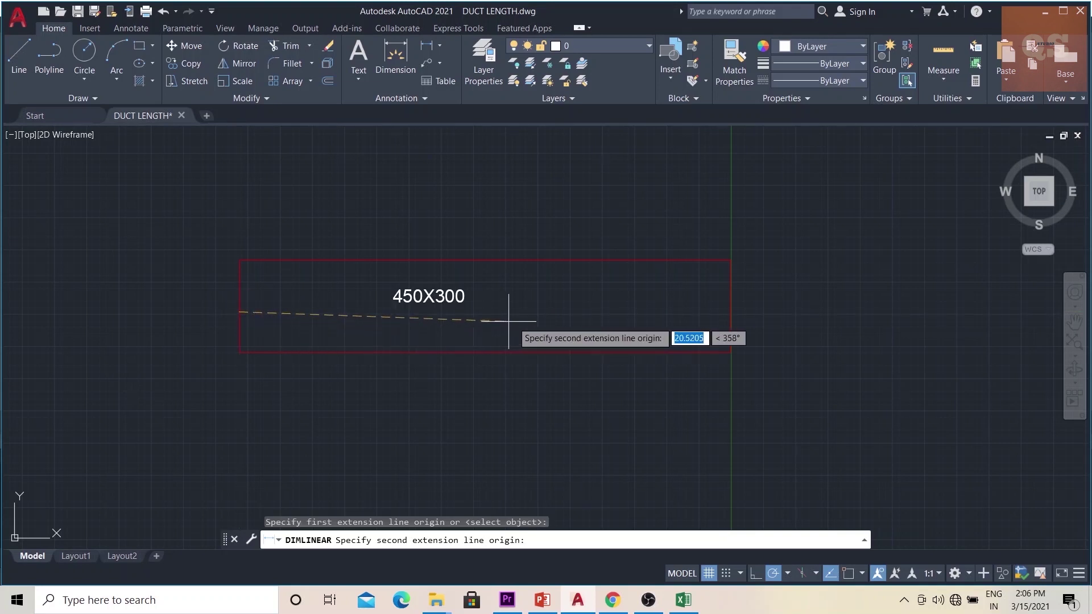
pyautogui.click(730, 312)
pyautogui.scroll(2, 463, 316)
pyautogui.scroll(-2, 286, 256)
# Step: Redo the linear dimension across the 450X300 duct, placing it inside to read 38.1382
pyautogui.press('Escape')
pyautogui.press('Return')
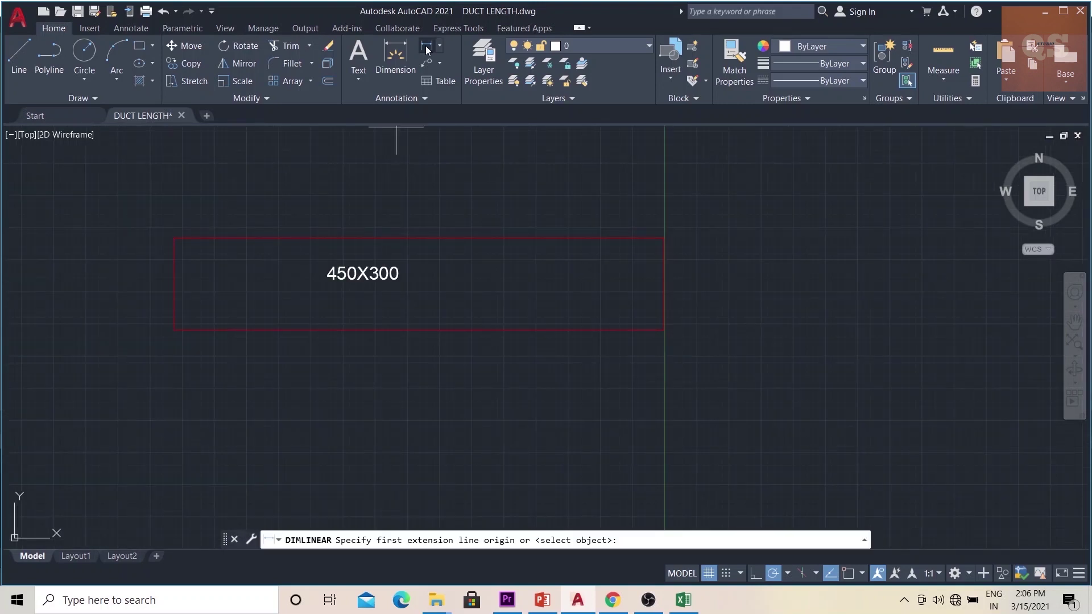
pyautogui.click(175, 289)
pyautogui.click(663, 291)
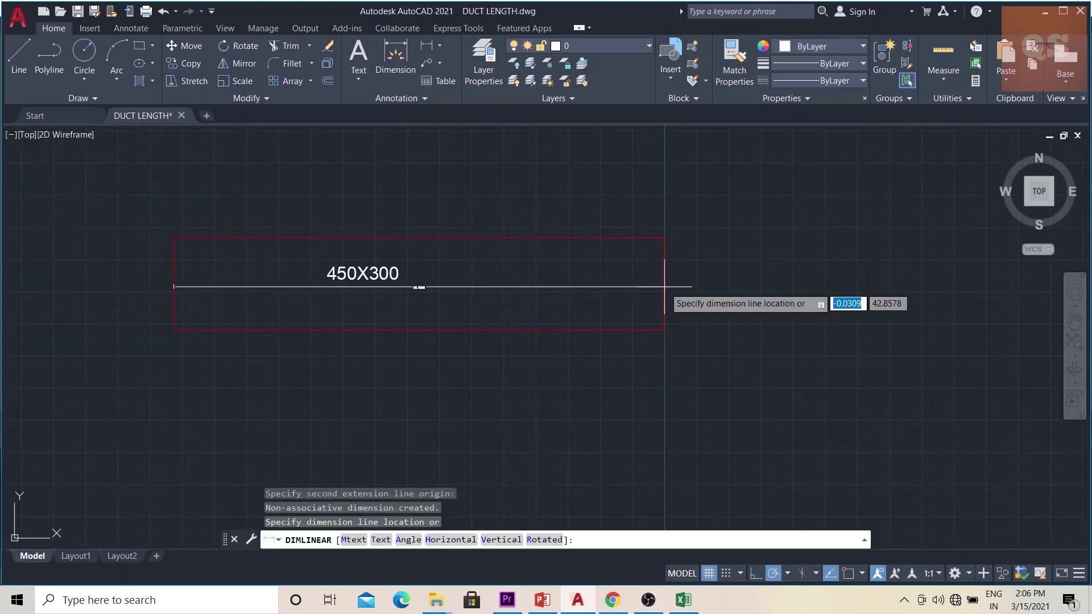
pyautogui.click(508, 294)
pyautogui.scroll(-4, 470, 288)
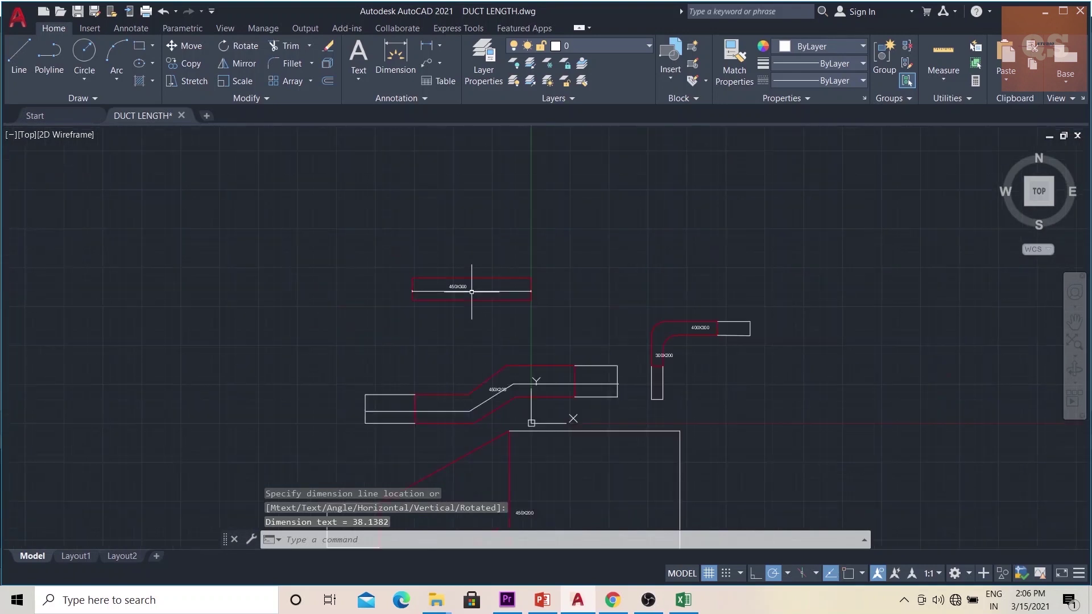
pyautogui.scroll(4, 547, 330)
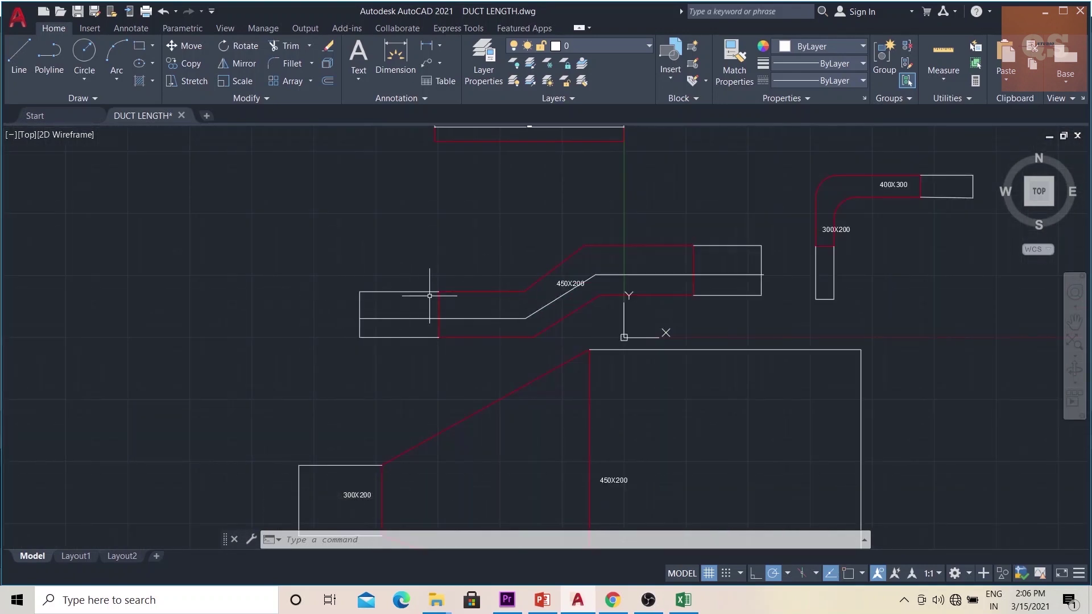
# Step: Erase the old centerline and draw a new polyline centerline through the 450X200 offset duct
pyautogui.click(550, 303)
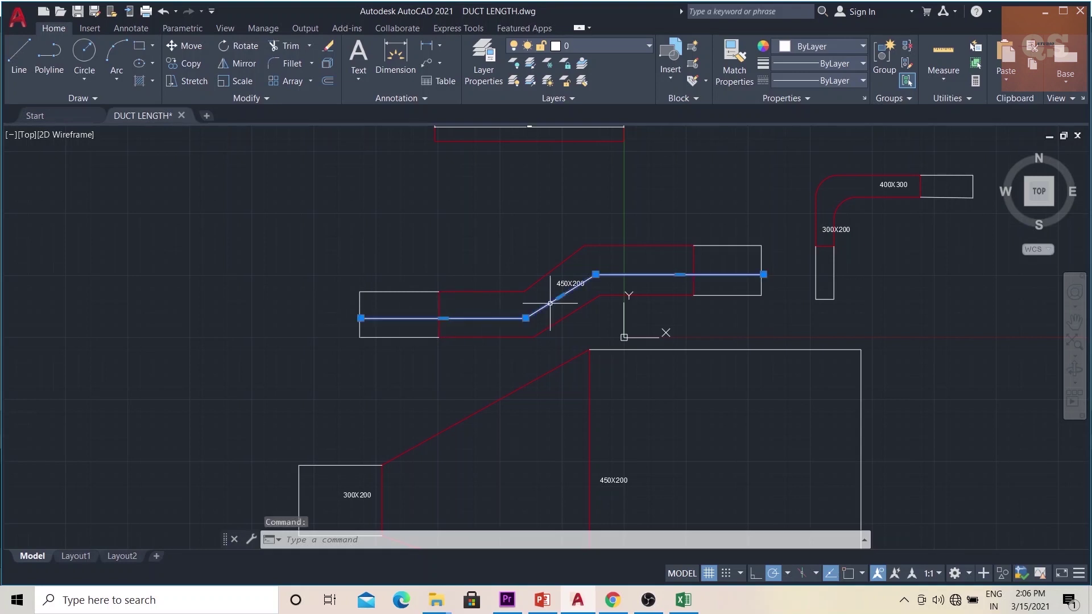
pyautogui.press('Delete')
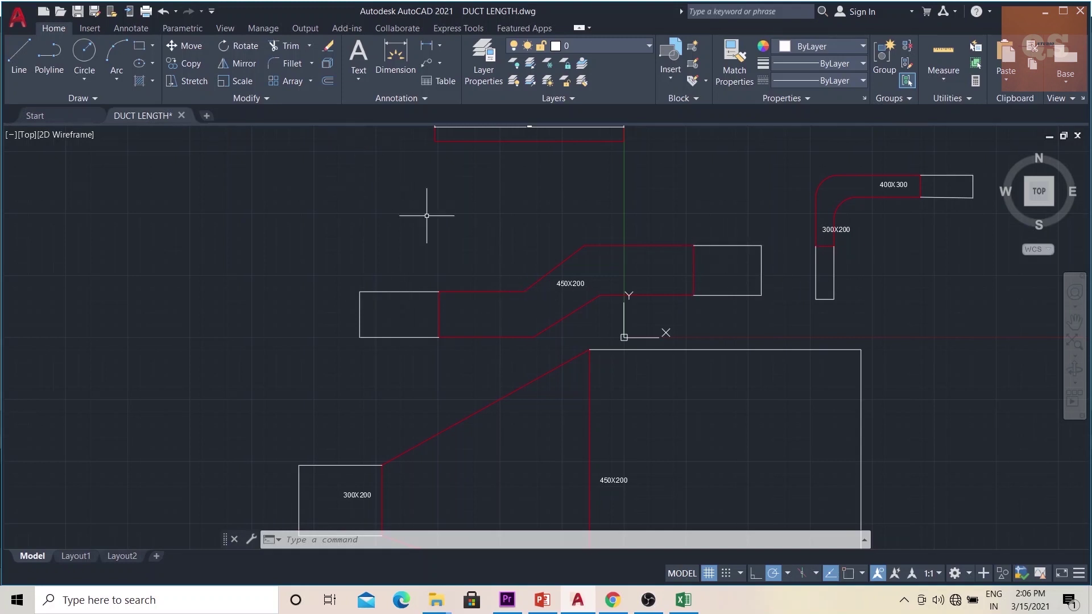
pyautogui.write('pl')
pyautogui.press('Return')
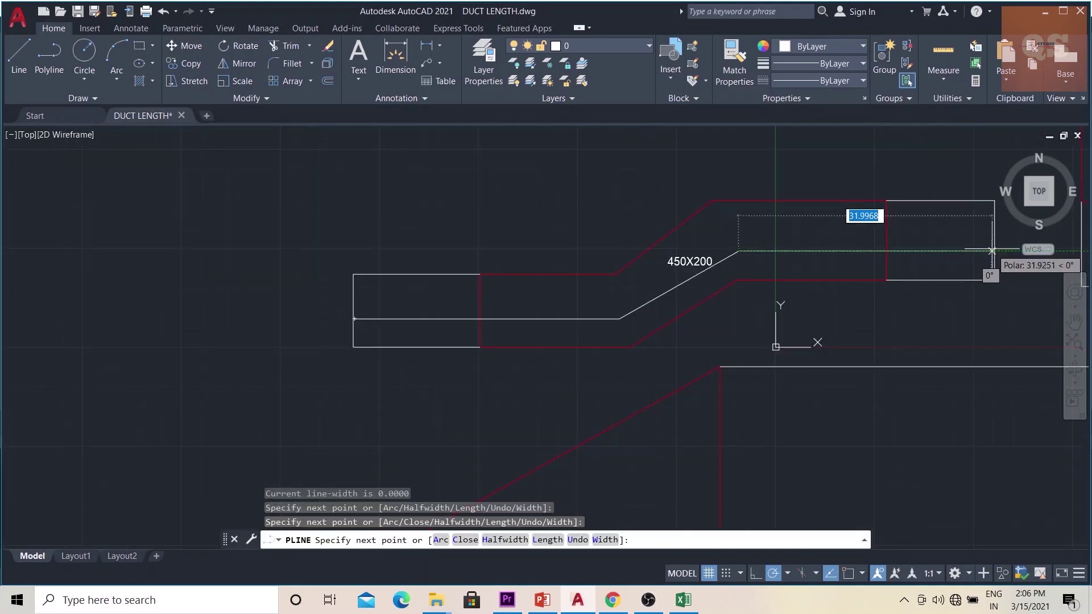
pyautogui.click(995, 253)
pyautogui.press('Escape')
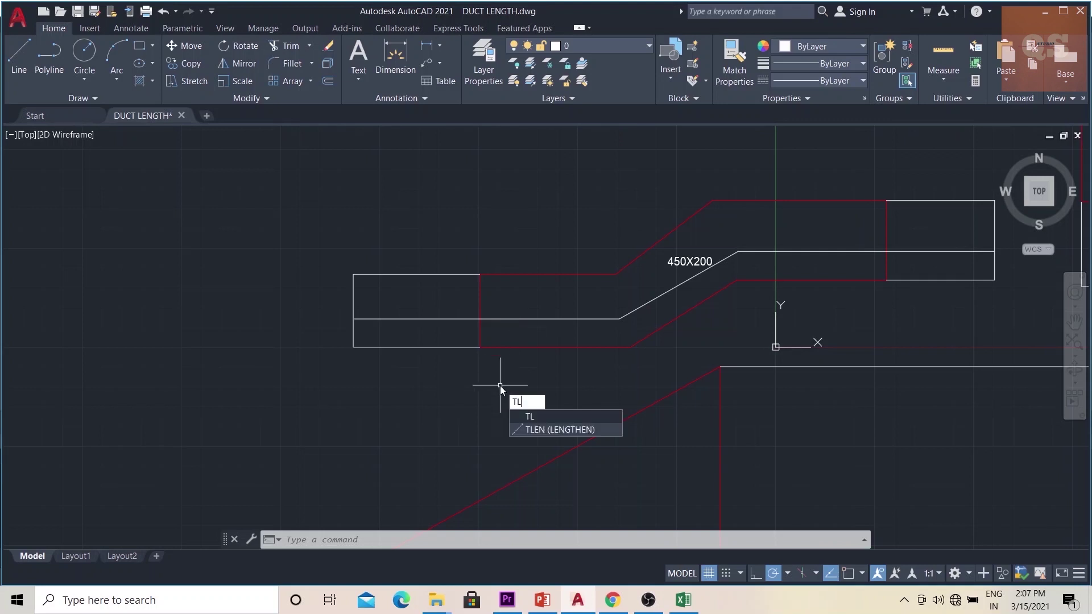
# Step: Run TLEN on the new polyline centerline to get its 83.0379 total length
pyautogui.press('Return')
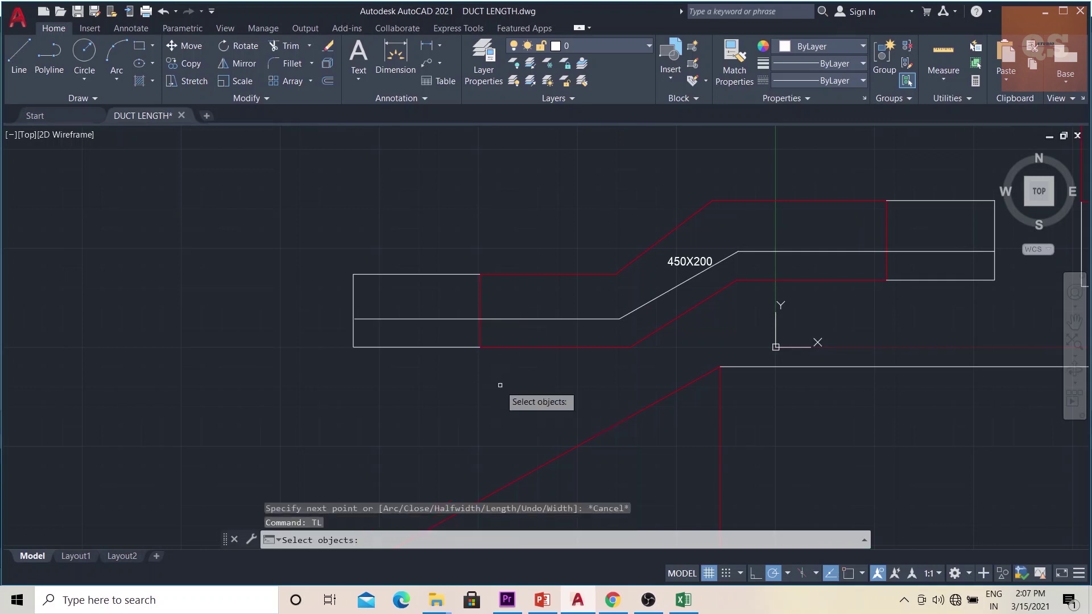
pyautogui.click(511, 319)
pyautogui.press('Return')
pyautogui.press('Return')
pyautogui.scroll(-4, 575, 341)
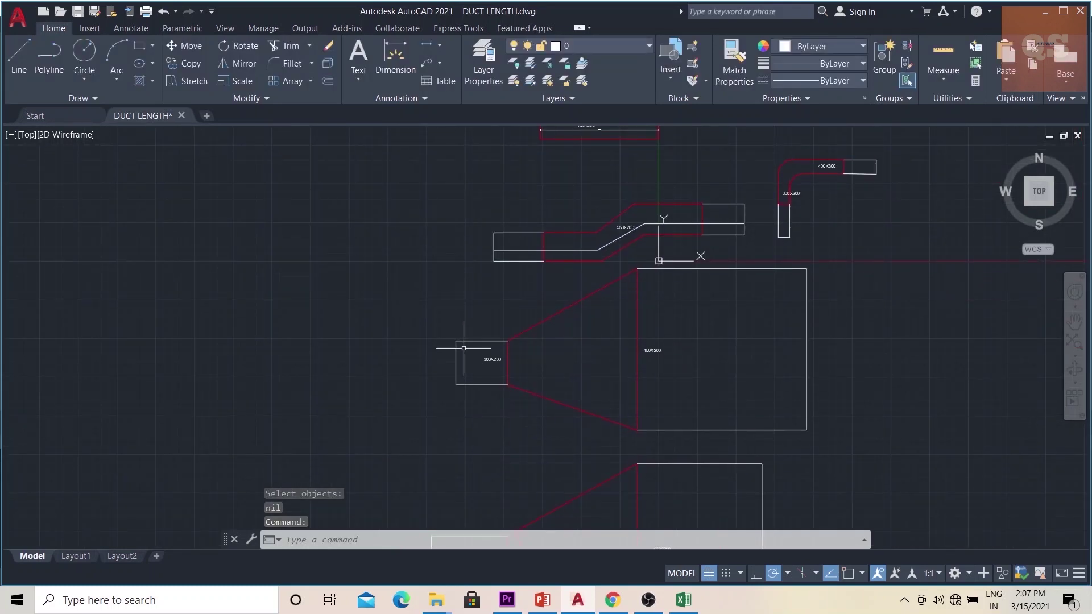
# Step: Dimension the reducer centerline from the 300X200 box's left edge, reading 41.3811
pyautogui.scroll(2, 494, 348)
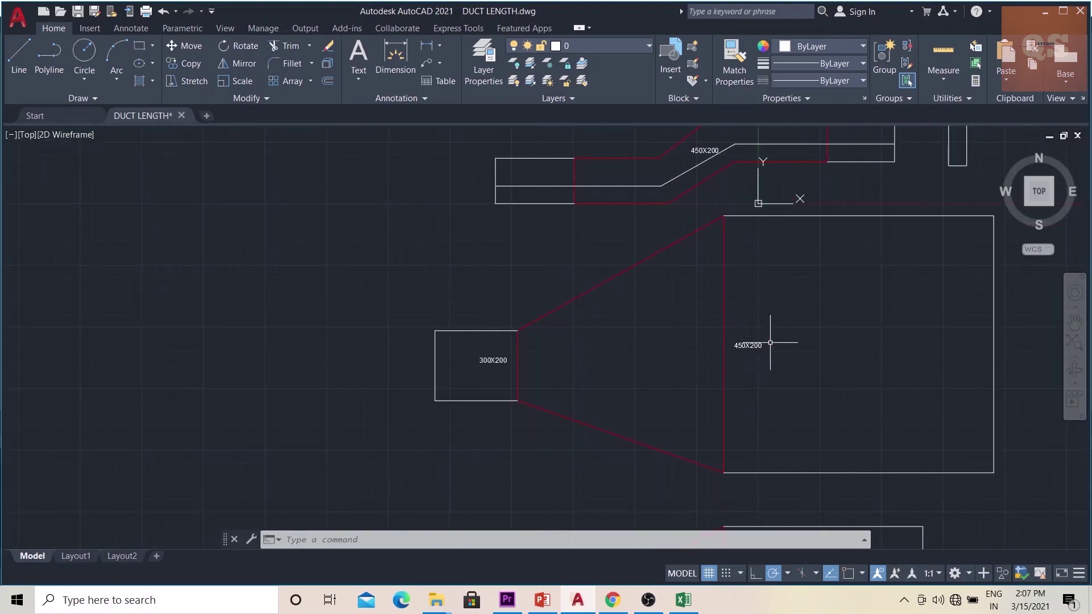
pyautogui.write('dli')
pyautogui.press('Return')
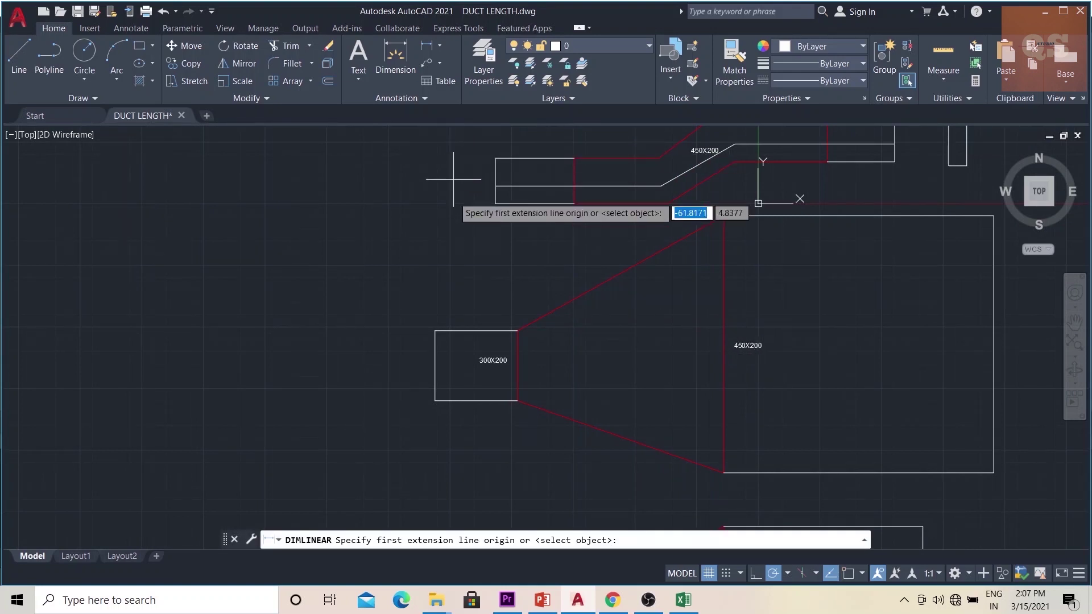
pyautogui.scroll(2, 435, 372)
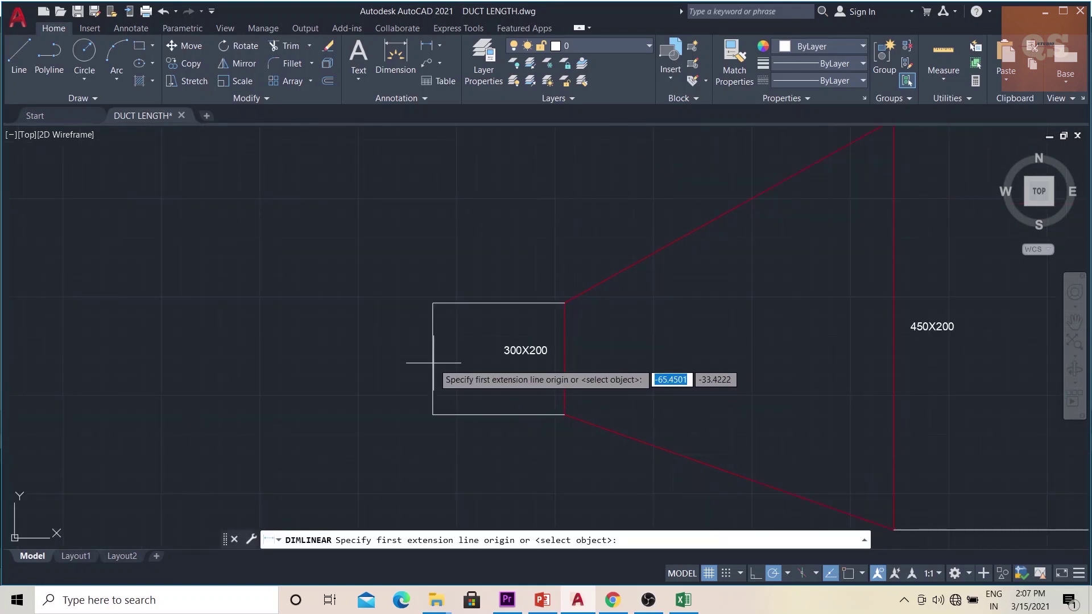
pyautogui.click(433, 363)
pyautogui.scroll(-2, 645, 363)
pyautogui.click(717, 364)
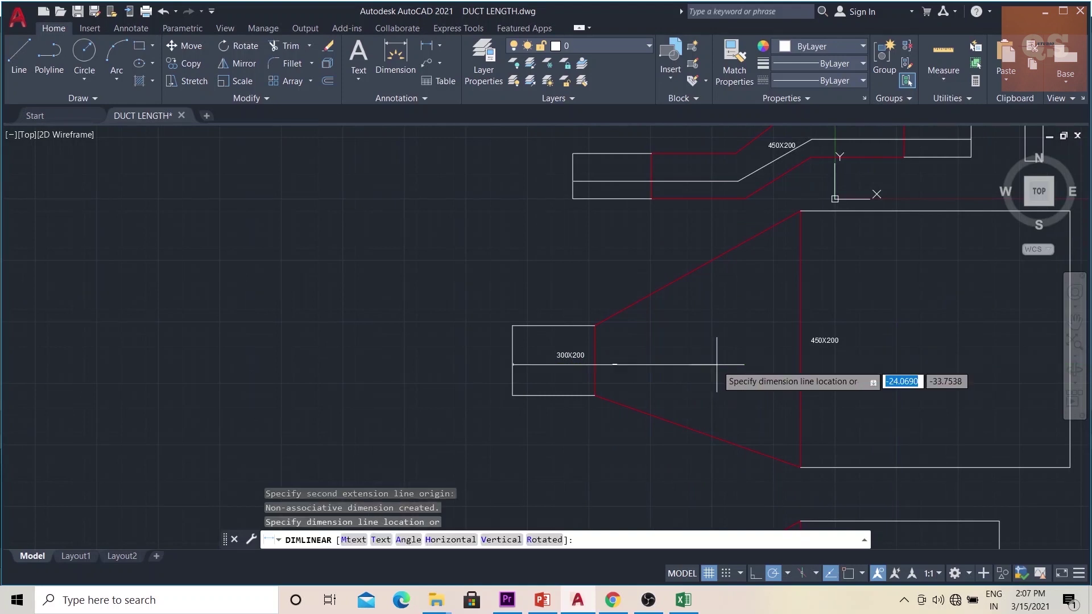
pyautogui.click(648, 364)
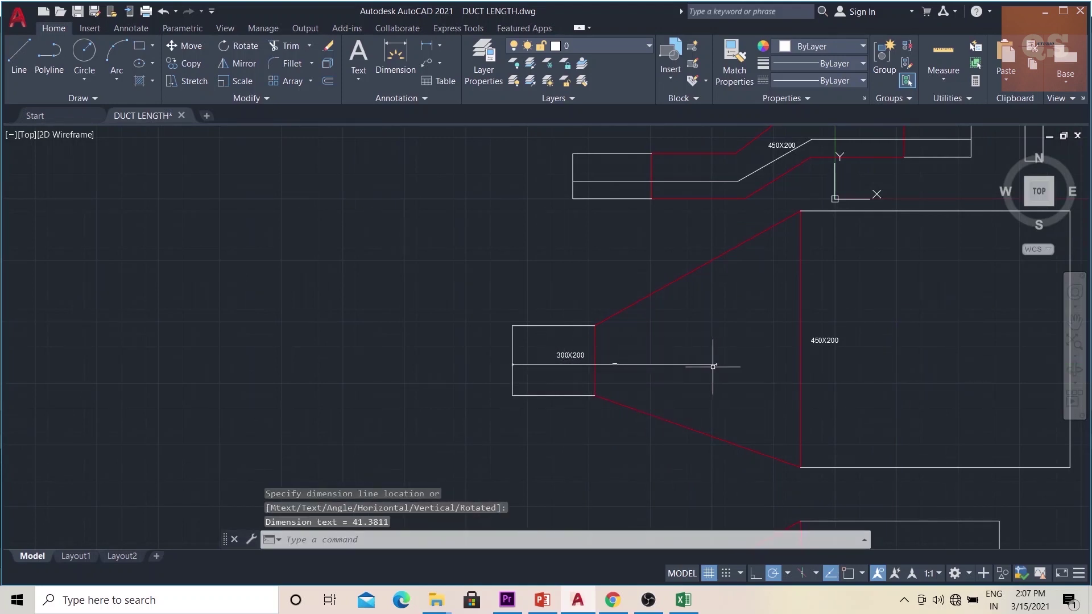
# Step: Dimension from that end to the 450X200 section's far edge, reading 72.5980
pyautogui.press('Return')
pyautogui.scroll(4, 725, 370)
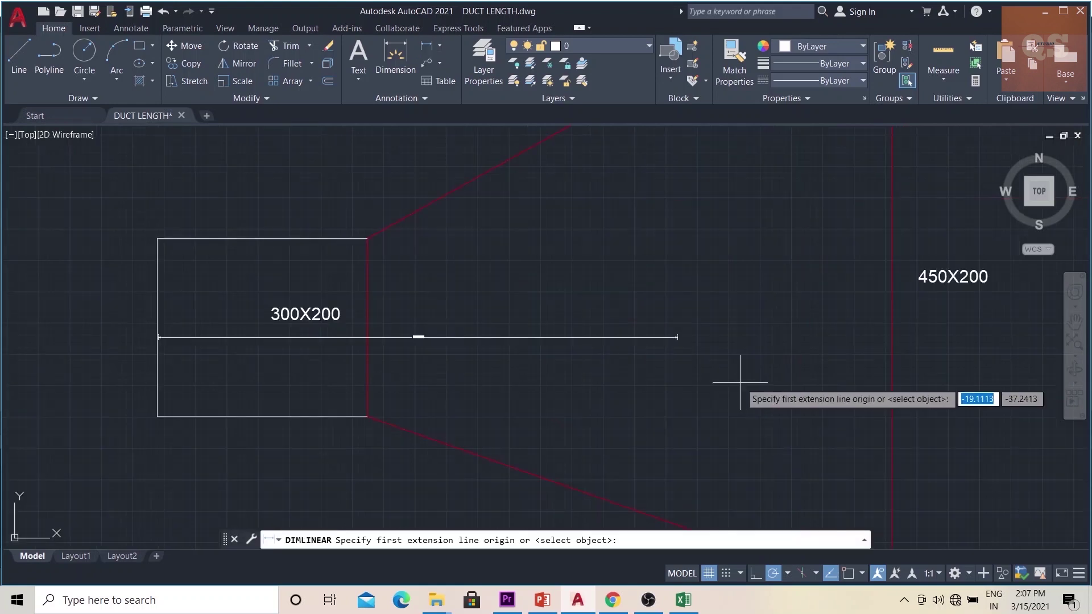
pyautogui.click(676, 333)
pyautogui.scroll(-2, 941, 354)
pyautogui.scroll(-2, 904, 344)
pyautogui.click(852, 324)
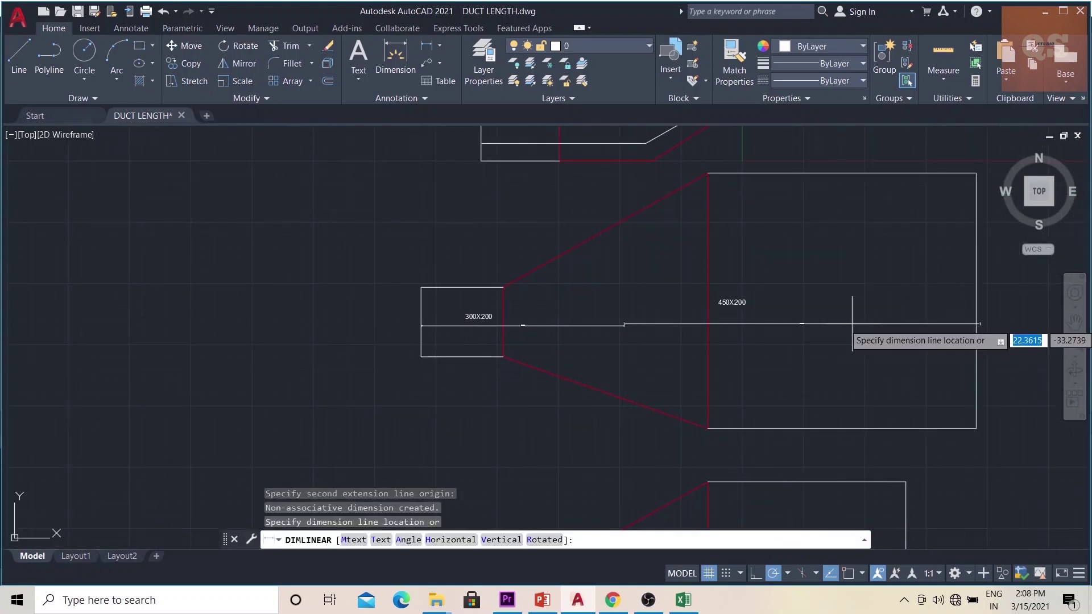
pyautogui.click(851, 324)
pyautogui.scroll(4, 852, 324)
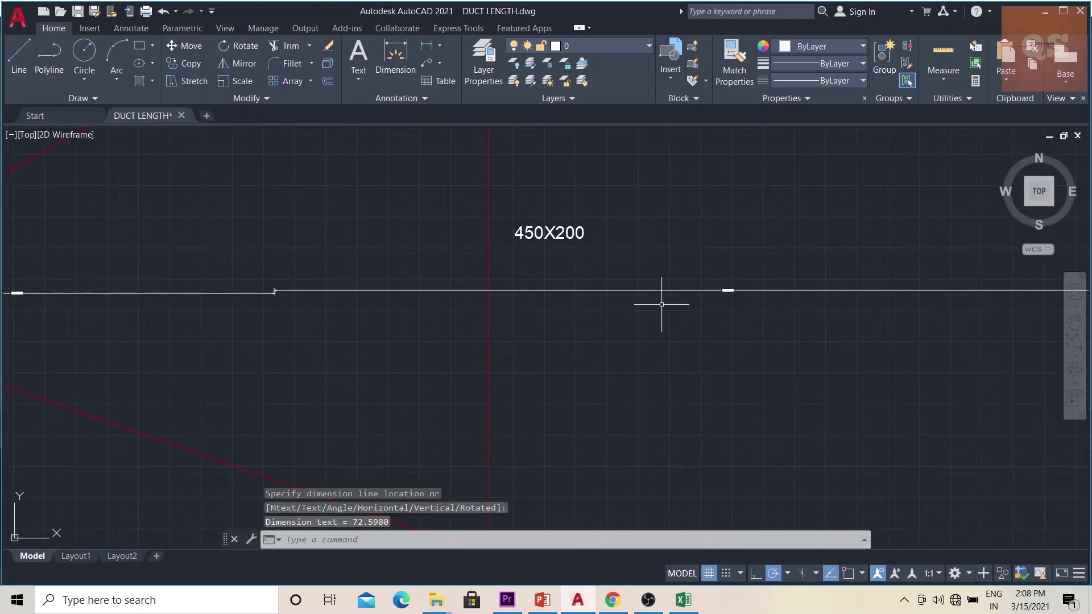
pyautogui.scroll(2, 689, 304)
pyautogui.scroll(-6, 651, 254)
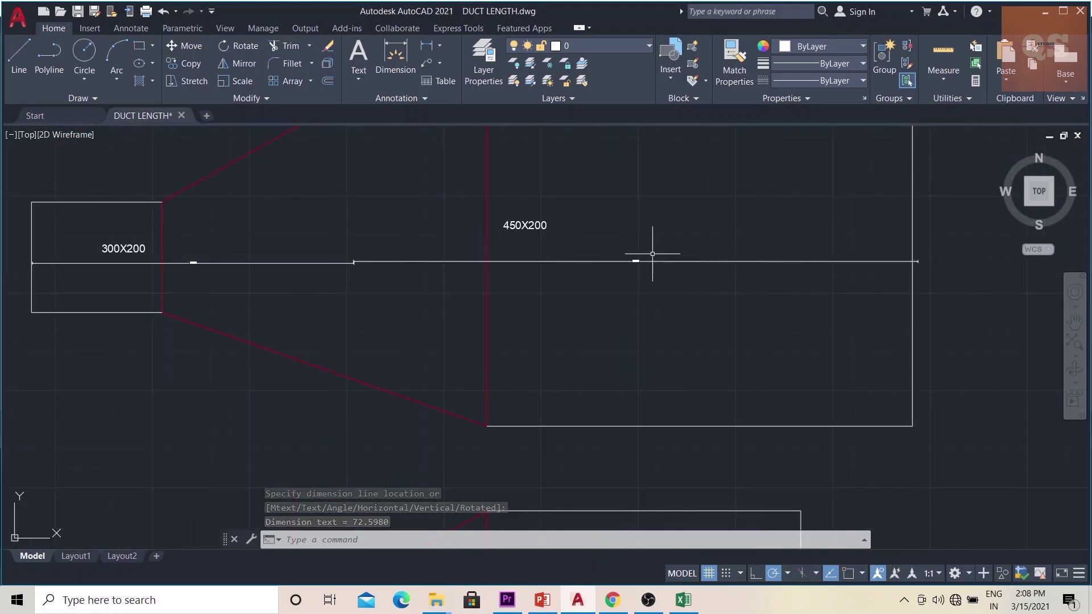
pyautogui.scroll(2, 572, 248)
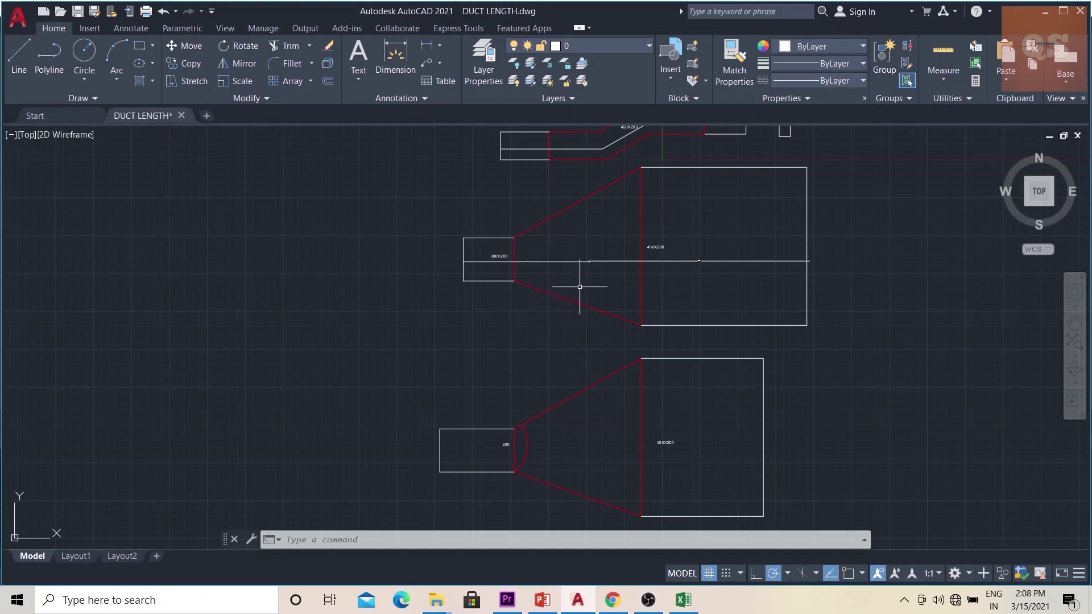
# Step: Dimension the taper centreline from the large duct's far end, placing the 56.9599 dimension
pyautogui.scroll(2, 585, 273)
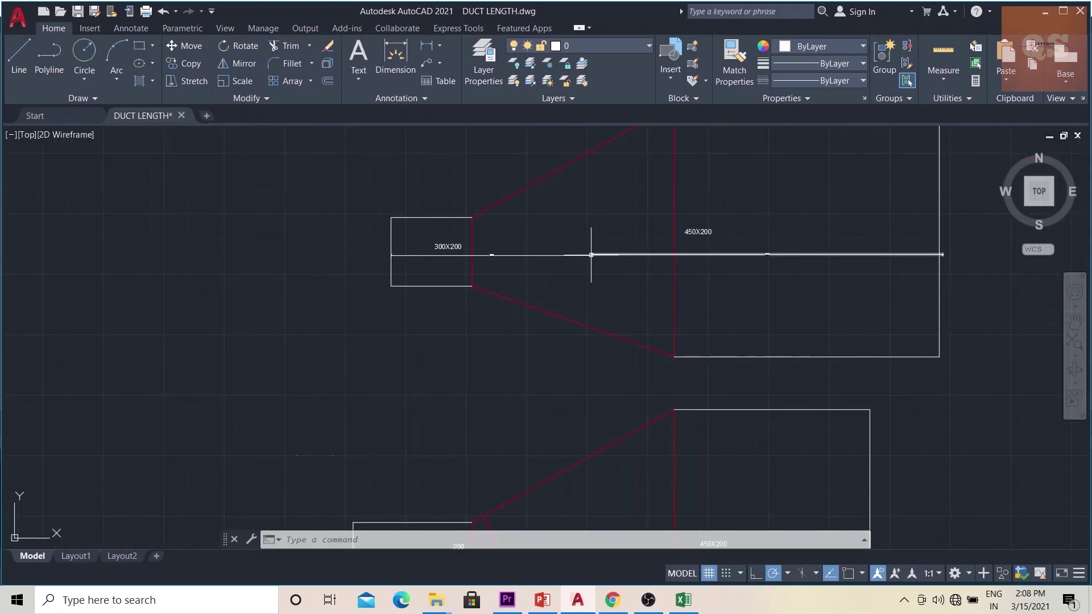
pyautogui.scroll(-3, 535, 248)
pyautogui.scroll(2, 530, 267)
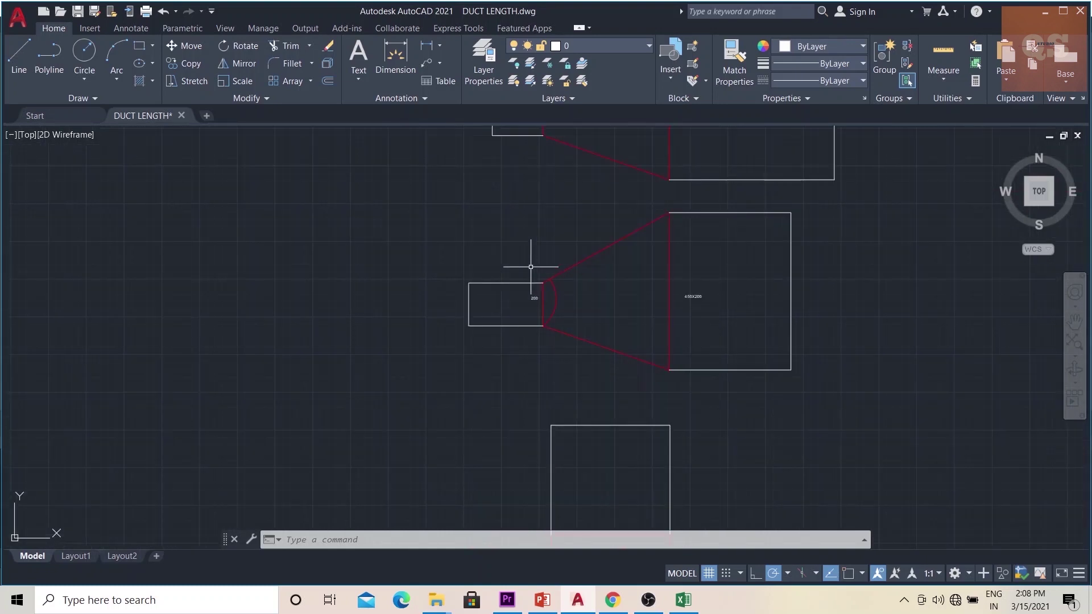
pyautogui.scroll(2, 740, 316)
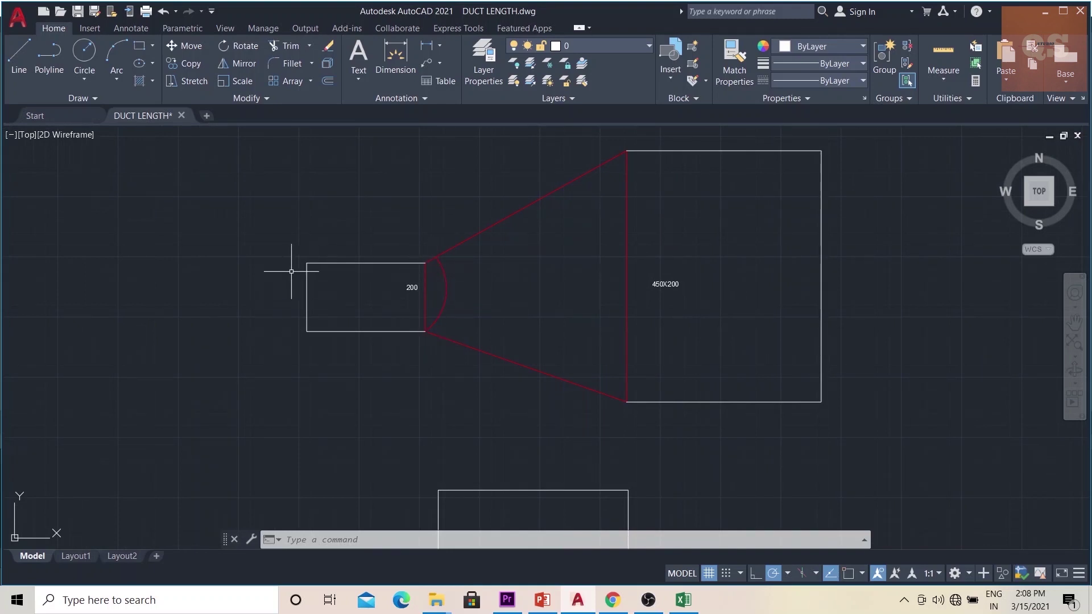
pyautogui.write('dli')
pyautogui.press('Return')
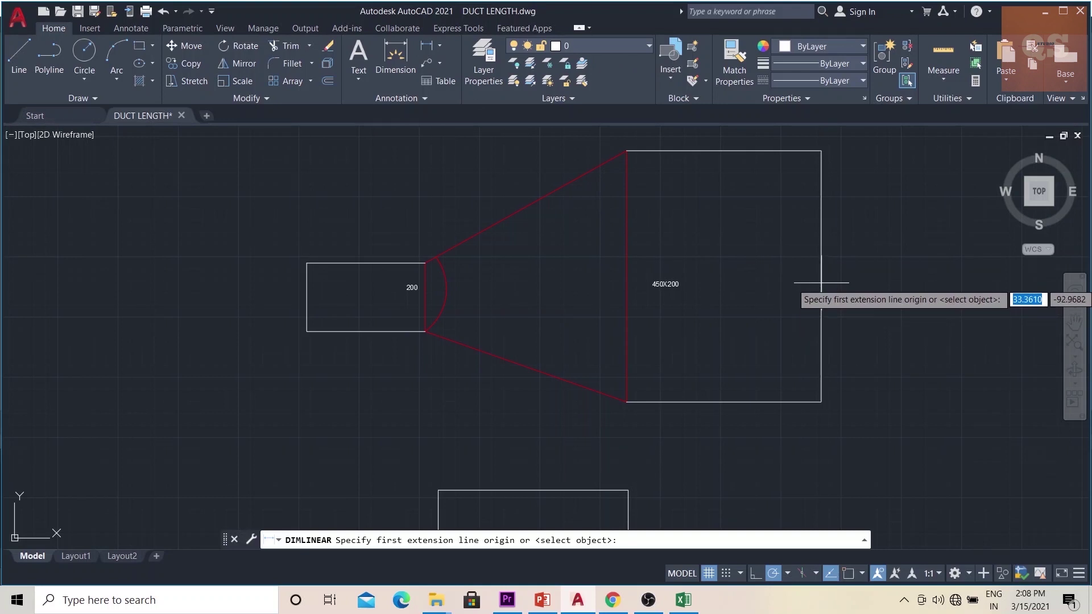
pyautogui.click(821, 282)
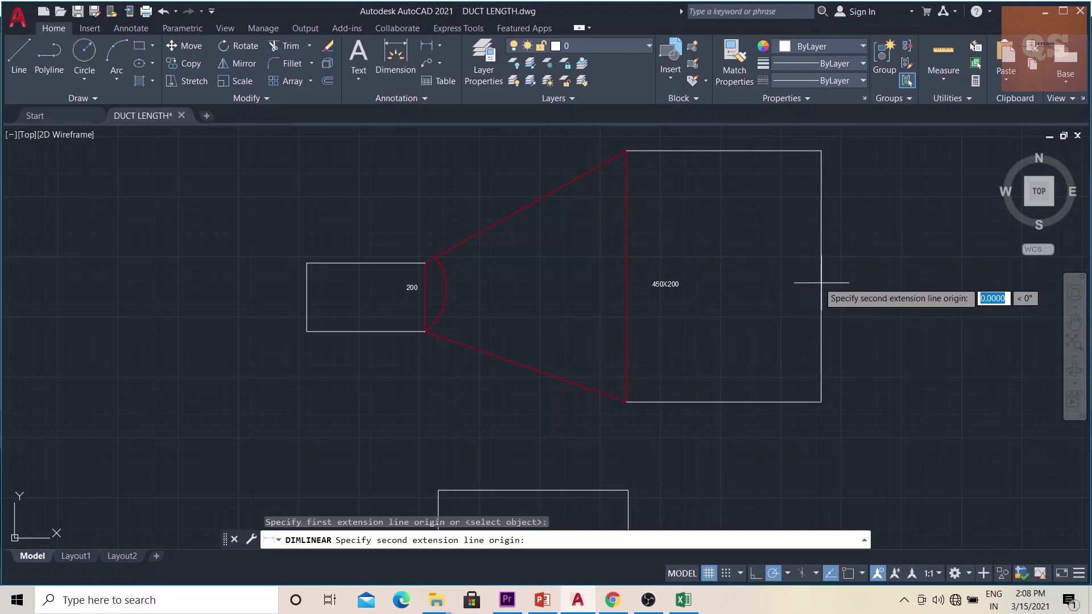
pyautogui.click(546, 283)
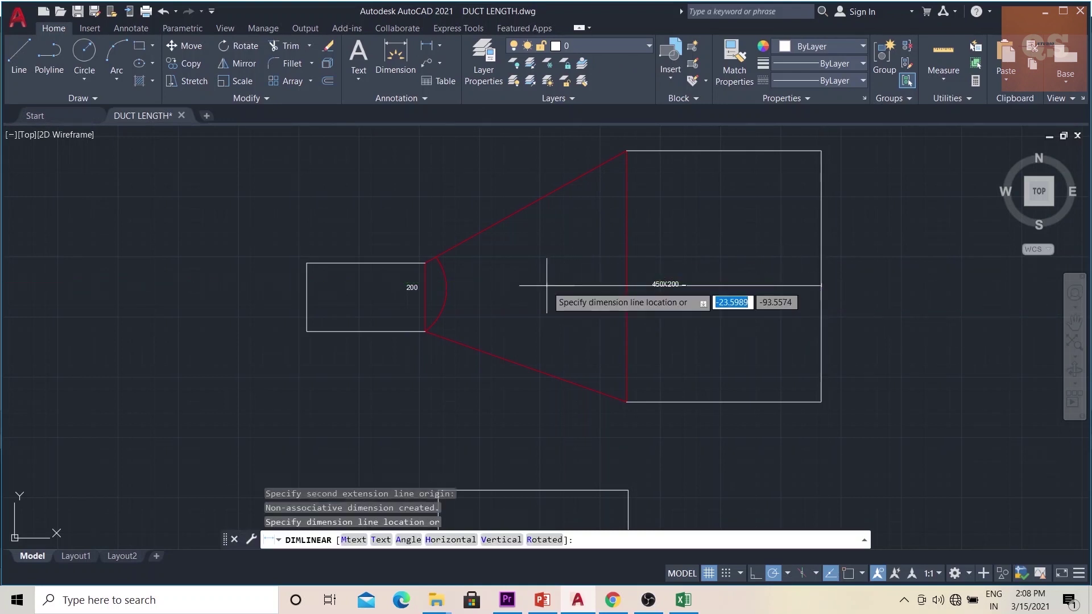
pyautogui.click(579, 283)
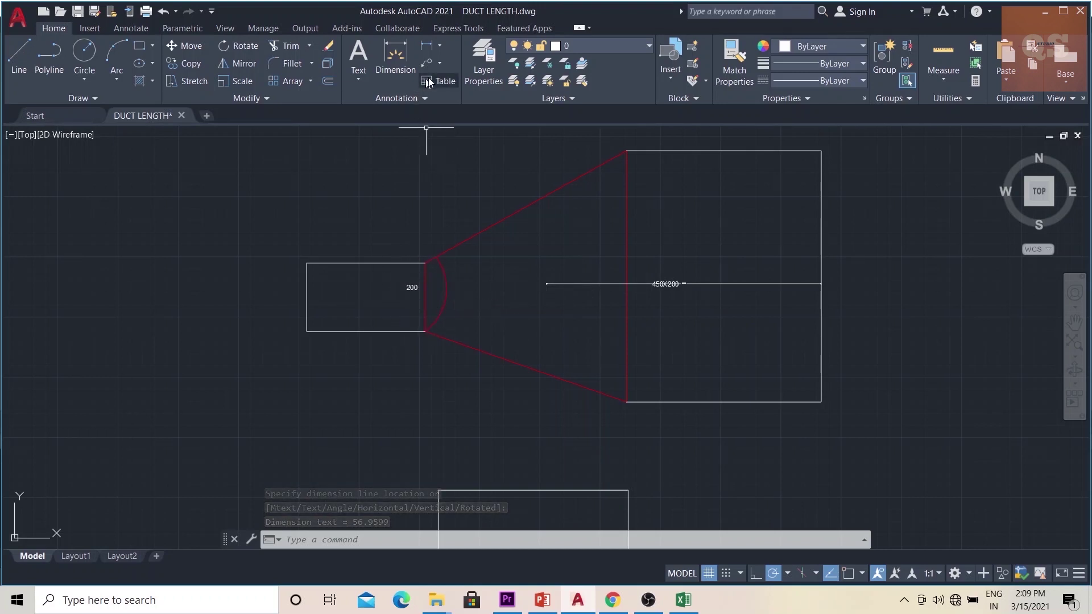
# Step: Continue to the small duct's left end with the 50.3558 centreline dimension
pyautogui.click(426, 45)
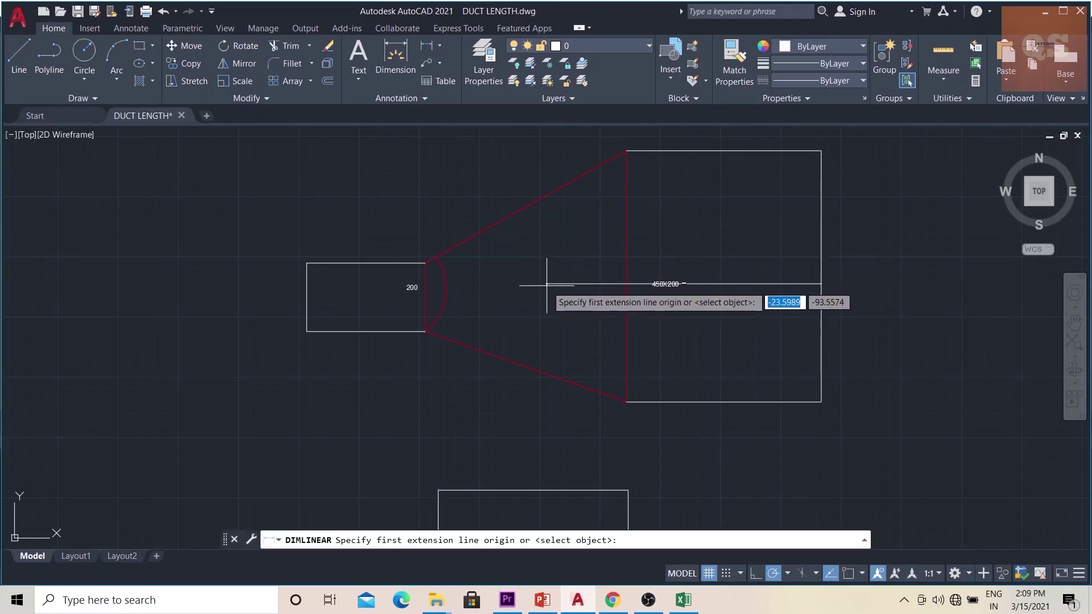
pyautogui.click(547, 286)
pyautogui.click(304, 286)
pyautogui.click(348, 288)
pyautogui.scroll(2, 348, 289)
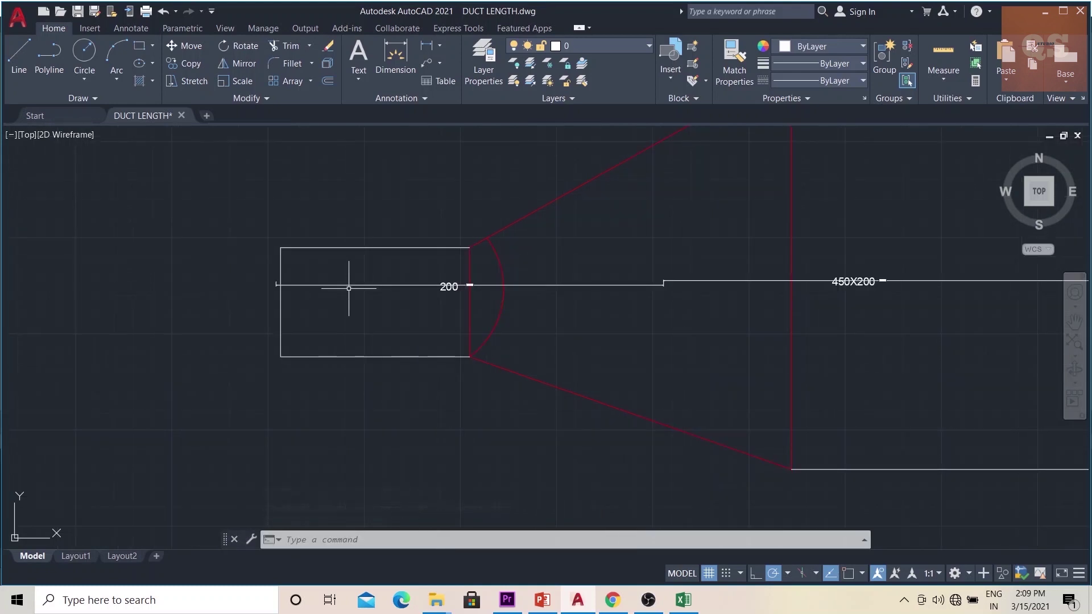
pyautogui.scroll(7, 478, 289)
pyautogui.scroll(-10, 581, 284)
# Step: Dimension the tee's 450X200 run to the branch junction along its centreline, 165.3980
pyautogui.scroll(-8, 689, 292)
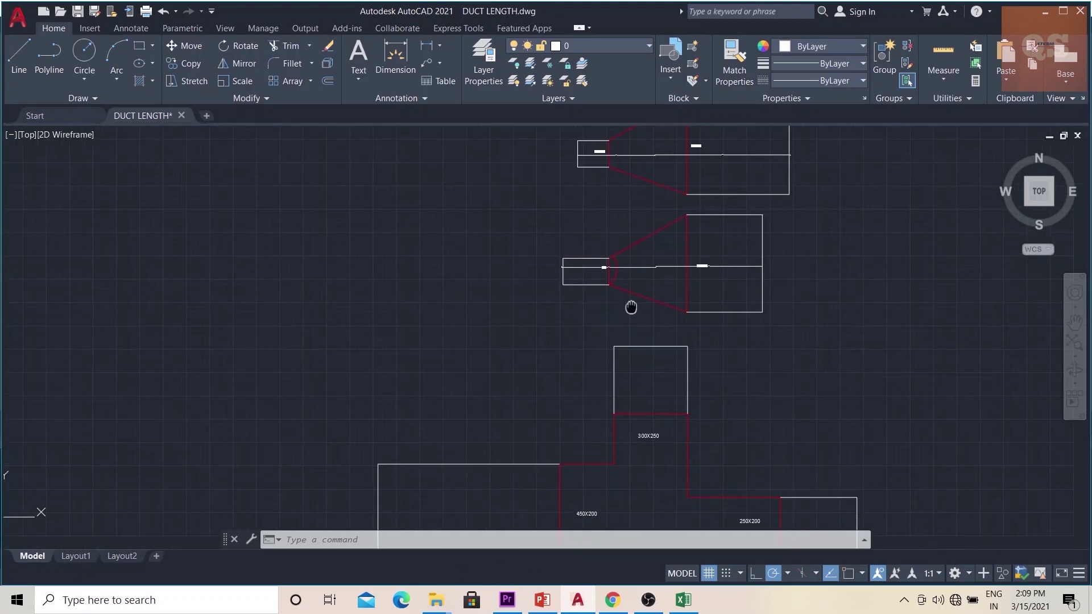
pyautogui.scroll(5, 583, 293)
pyautogui.scroll(2, 579, 294)
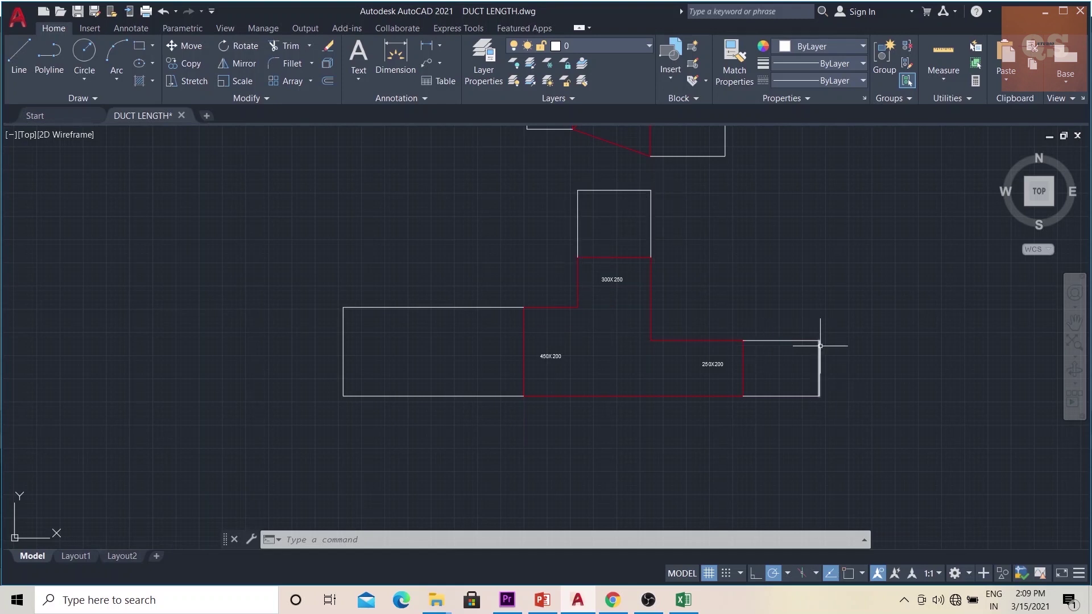
pyautogui.click(428, 47)
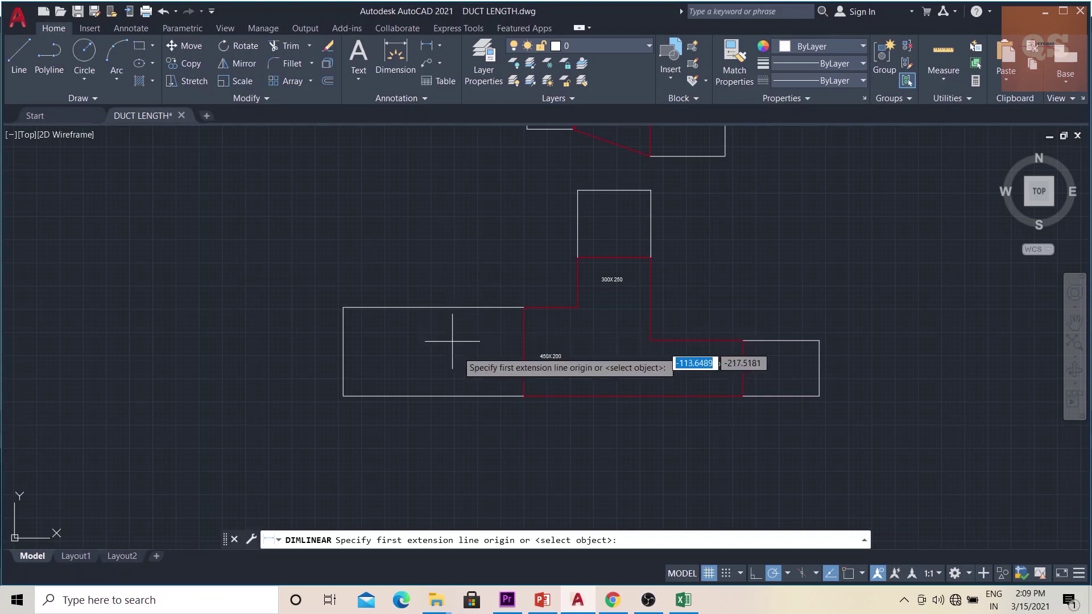
pyautogui.click(342, 357)
pyautogui.click(650, 356)
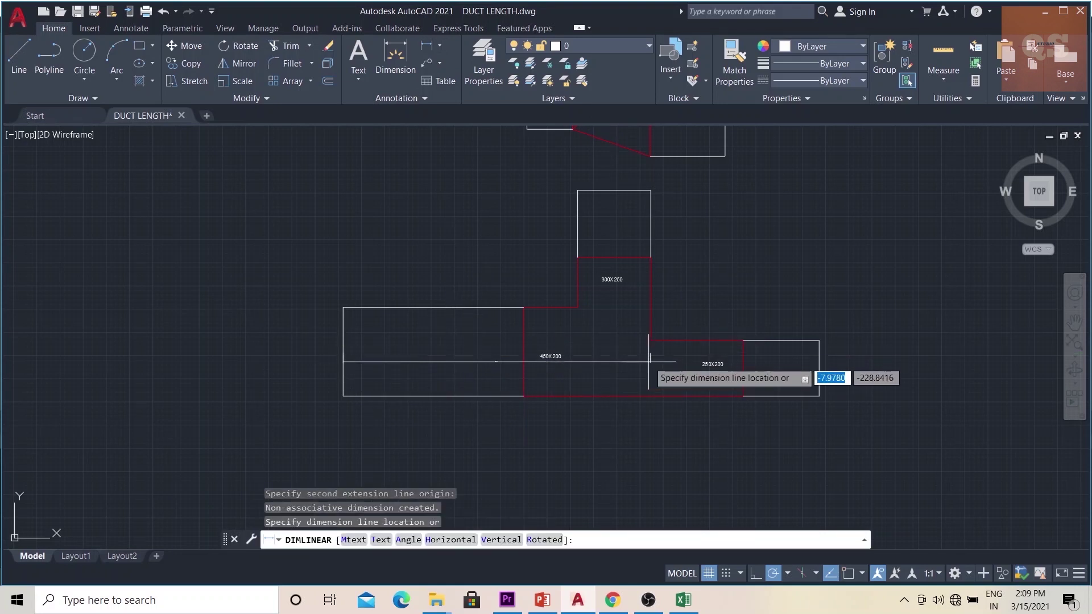
pyautogui.click(648, 356)
pyautogui.scroll(4, 540, 362)
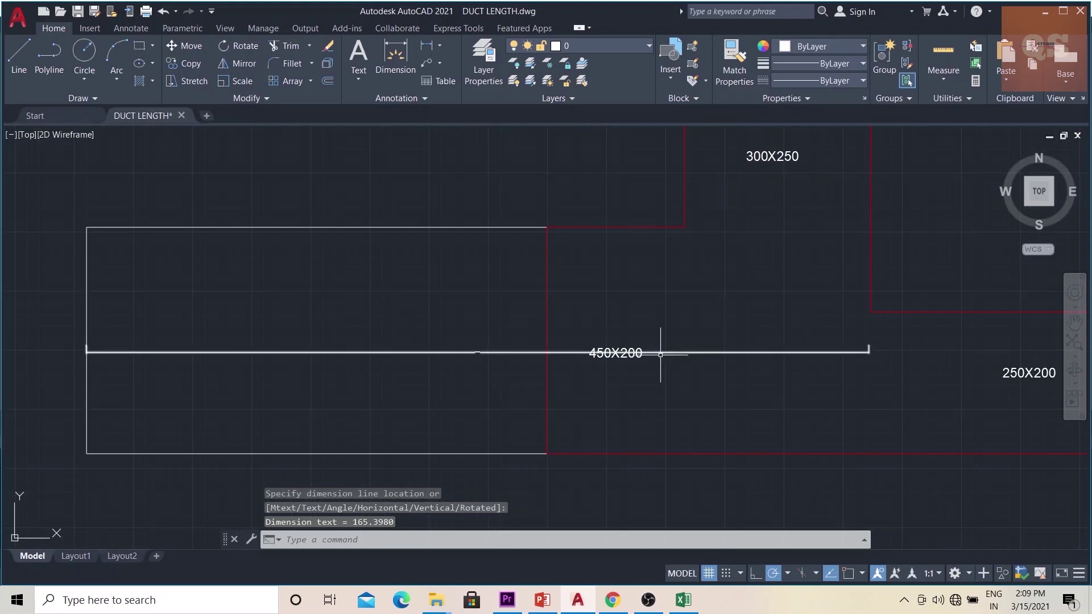
pyautogui.scroll(-4, 858, 360)
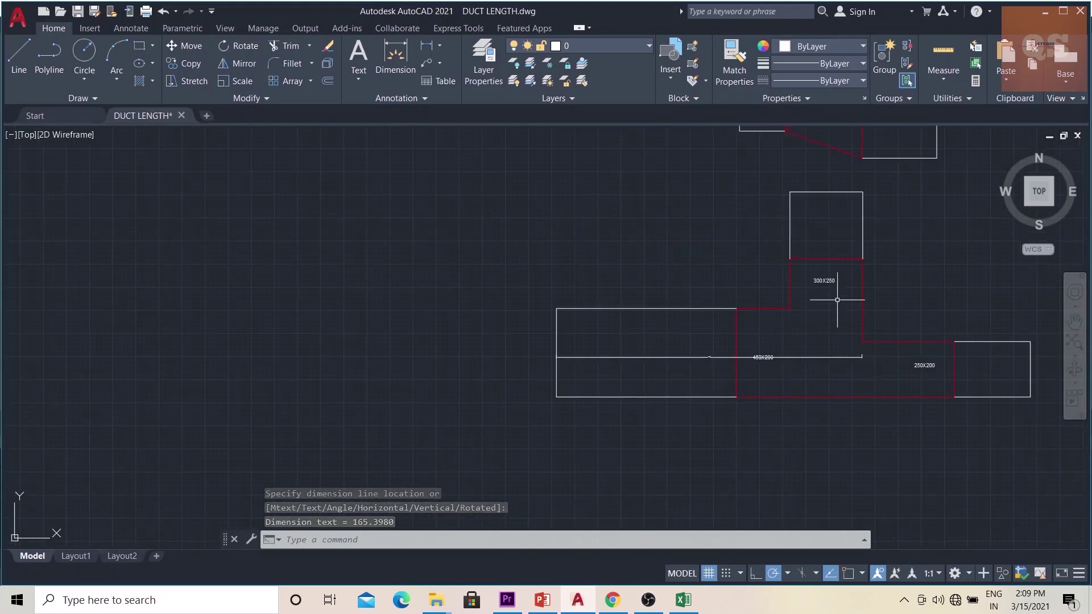
# Step: Add the 89.6137 vertical dimension along the 300X250 branch centreline
pyautogui.press('Return')
pyautogui.scroll(4, 830, 357)
pyautogui.click(822, 355)
pyautogui.scroll(-3, 822, 356)
pyautogui.scroll(4, 776, 312)
pyautogui.scroll(-3, 768, 276)
pyautogui.click(765, 199)
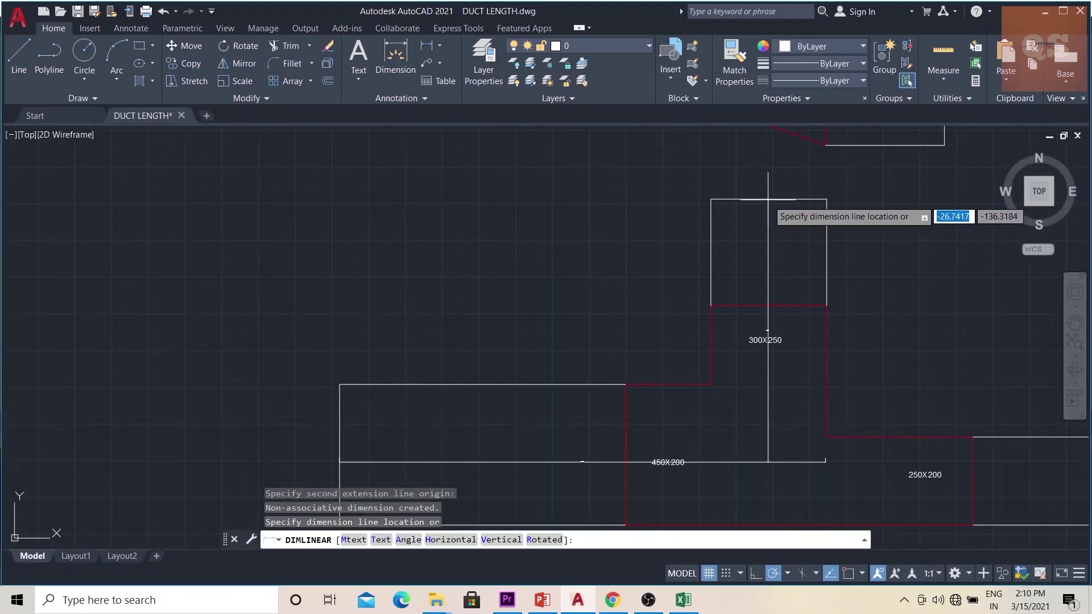
pyautogui.click(767, 365)
# Step: Dimension the 250X200 leg along its centreline, reading 90.7278
pyautogui.moveTo(860, 422); pyautogui.dragTo(718, 302, button='middle')
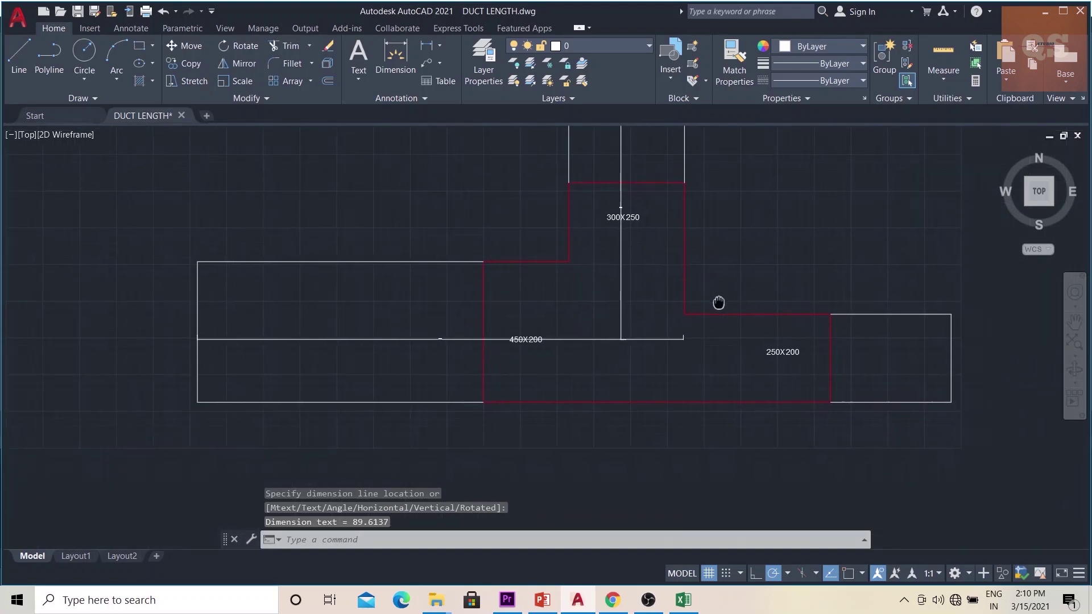
pyautogui.press('Return')
pyautogui.click(950, 358)
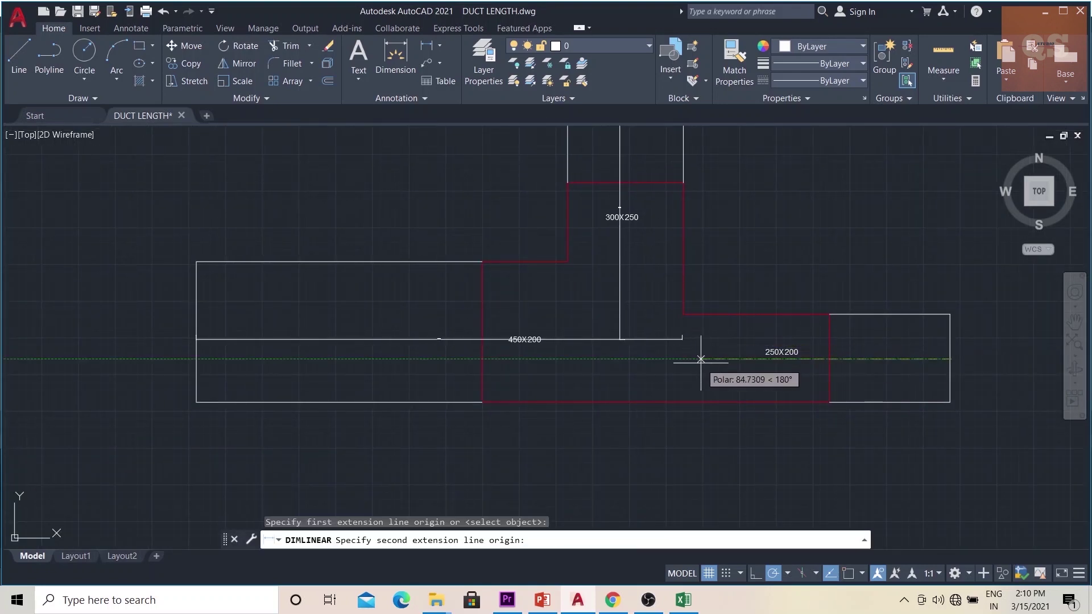
pyautogui.click(683, 339)
pyautogui.click(685, 365)
pyautogui.scroll(3, 755, 390)
pyautogui.scroll(-5, 816, 390)
pyautogui.scroll(-2, 797, 367)
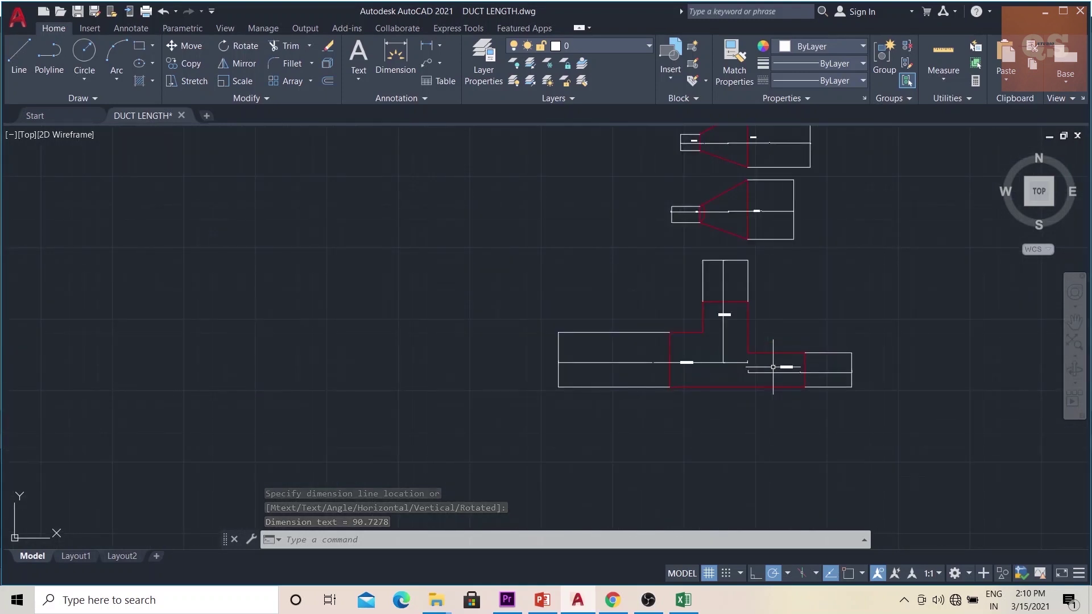
# Step: Bring the 300X200 elbow leg into view and pick its bottom and elbow ends
pyautogui.moveTo(869, 275); pyautogui.dragTo(831, 435, button='middle')
pyautogui.scroll(3, 775, 240)
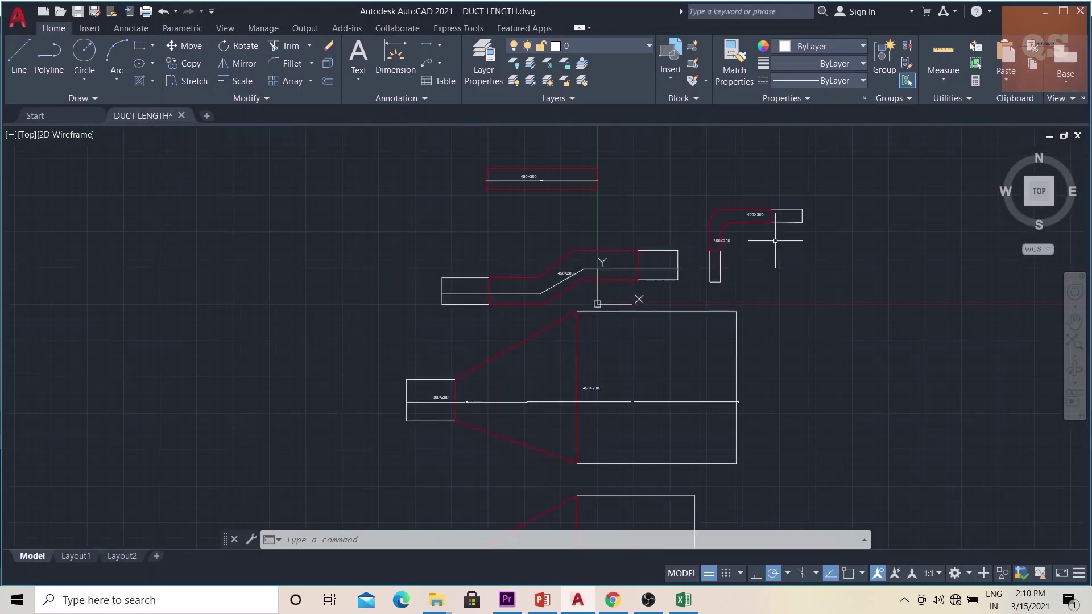
pyautogui.scroll(2, 738, 218)
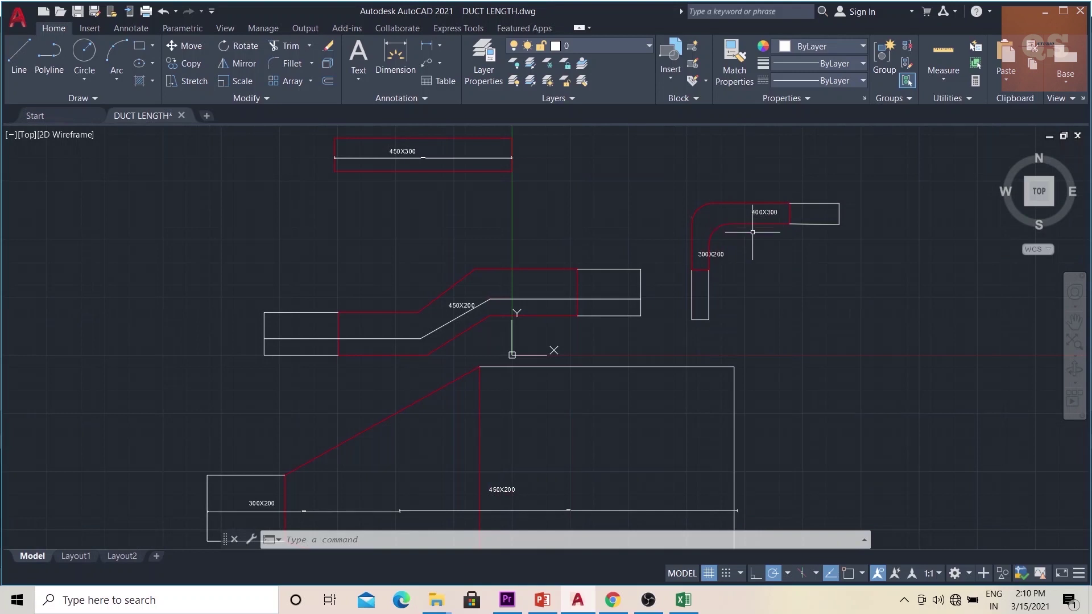
pyautogui.scroll(2, 752, 232)
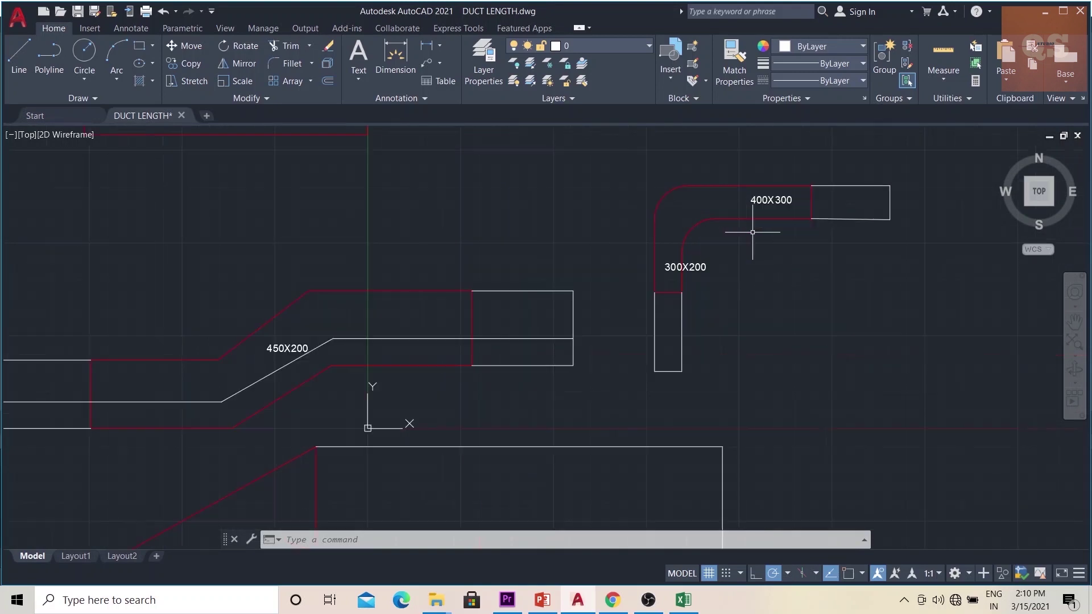
pyautogui.click(434, 53)
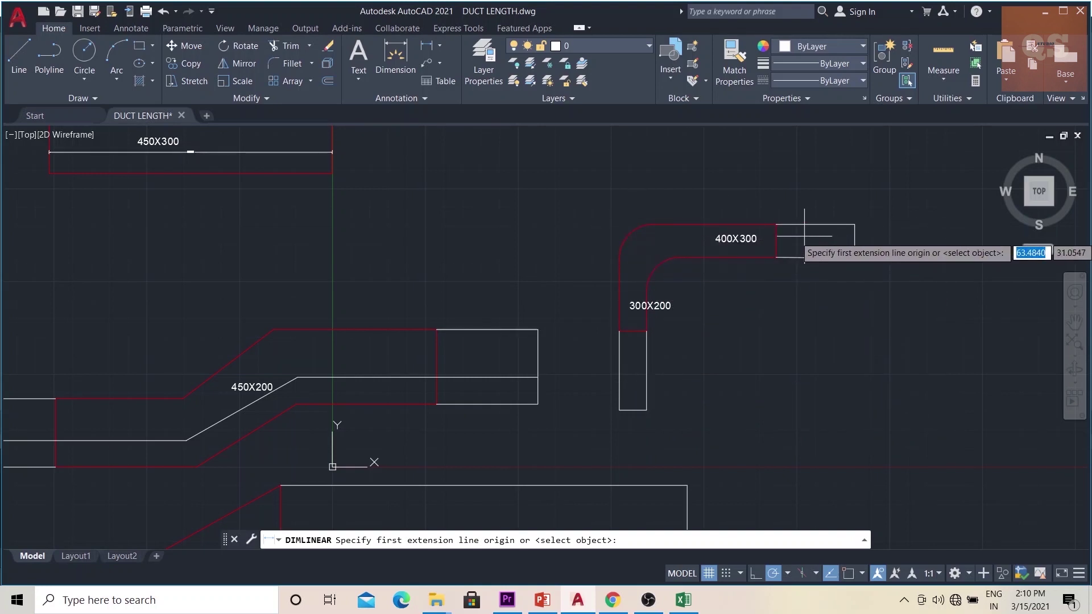
pyautogui.scroll(2, 654, 299)
pyautogui.click(633, 410)
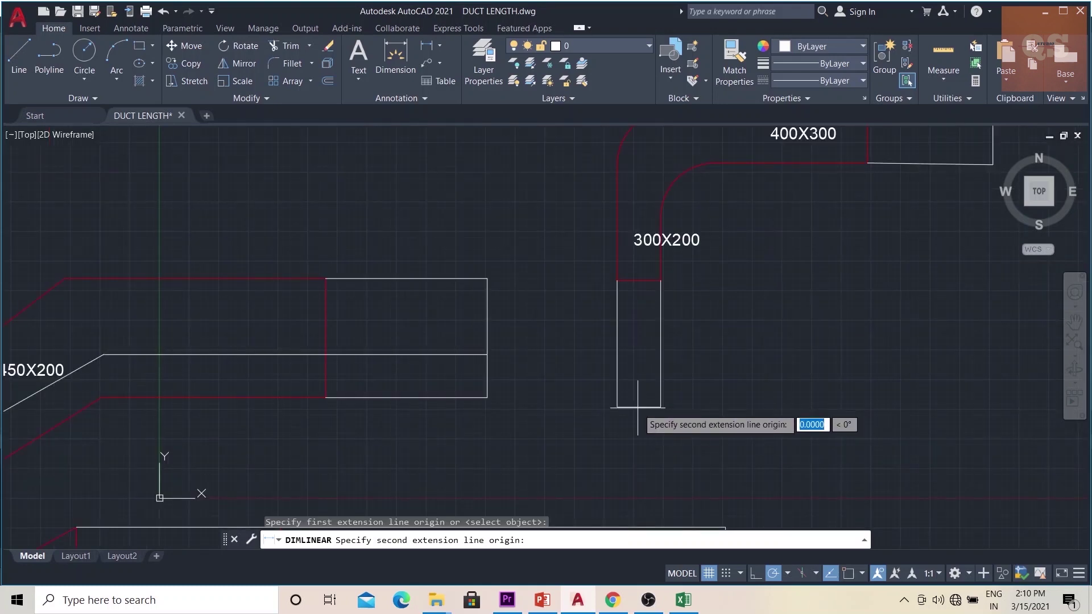
pyautogui.scroll(1, 642, 250)
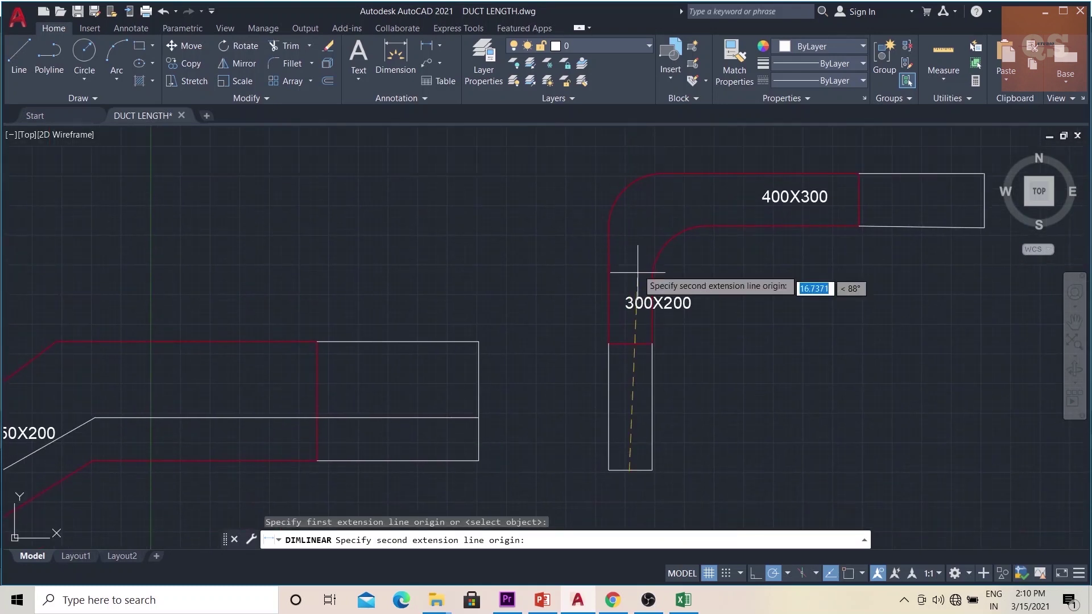
pyautogui.click(631, 215)
# Step: Redo the dimension from the duct's bottom to the elbow start and place it along the duct
pyautogui.press('Escape')
pyautogui.press('Return')
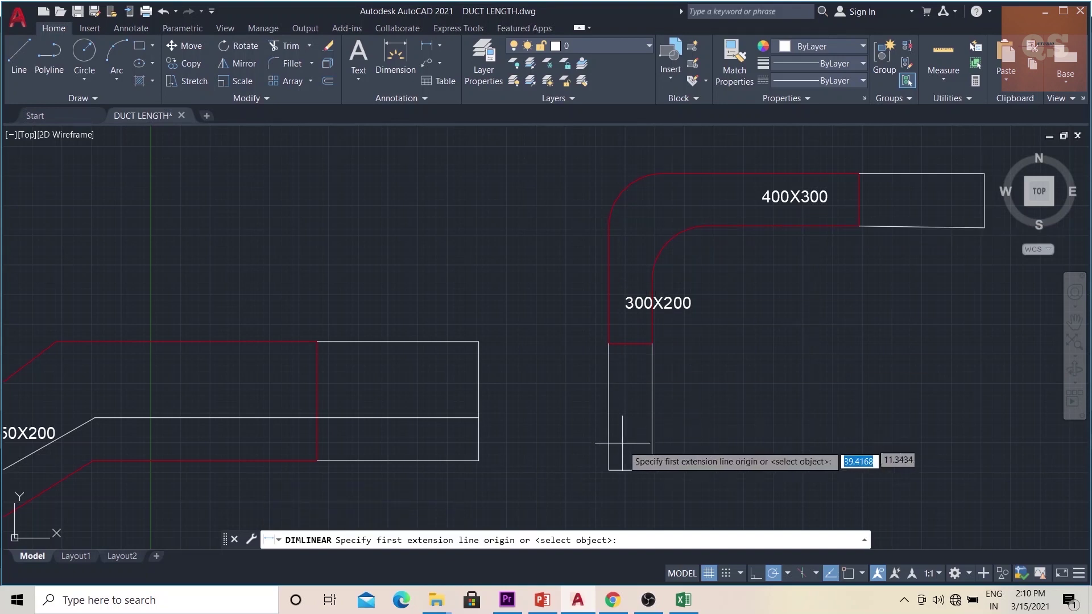
pyautogui.click(629, 470)
pyautogui.click(631, 343)
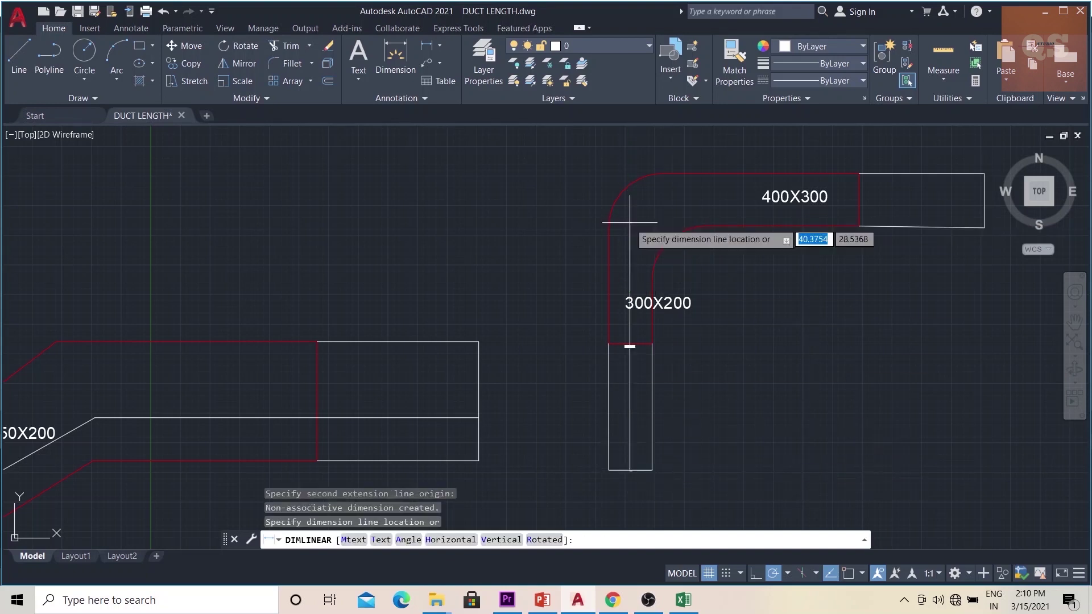
pyautogui.click(636, 222)
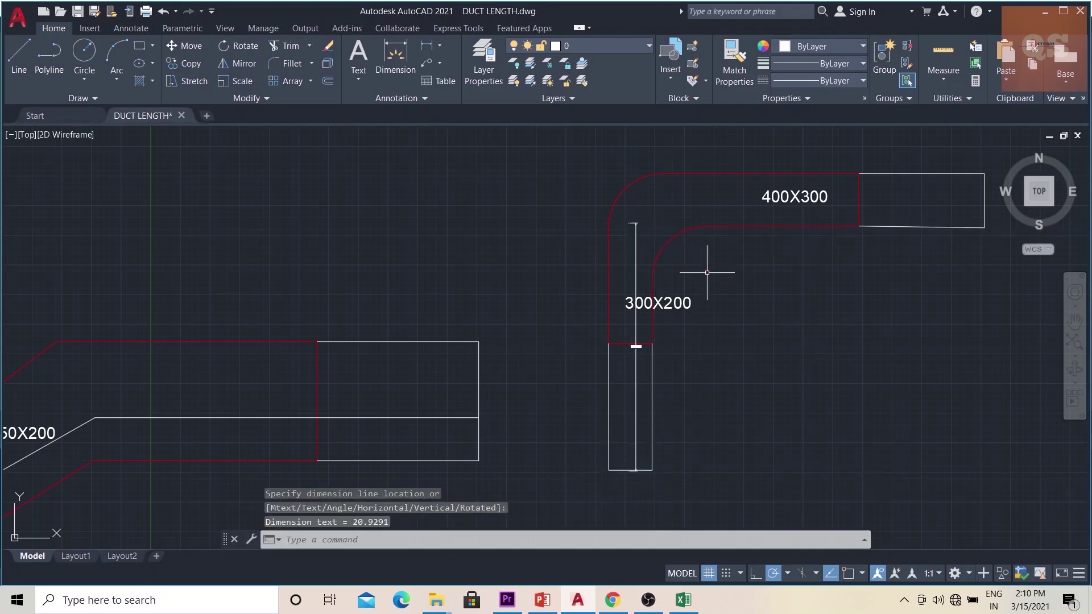
pyautogui.press('Return')
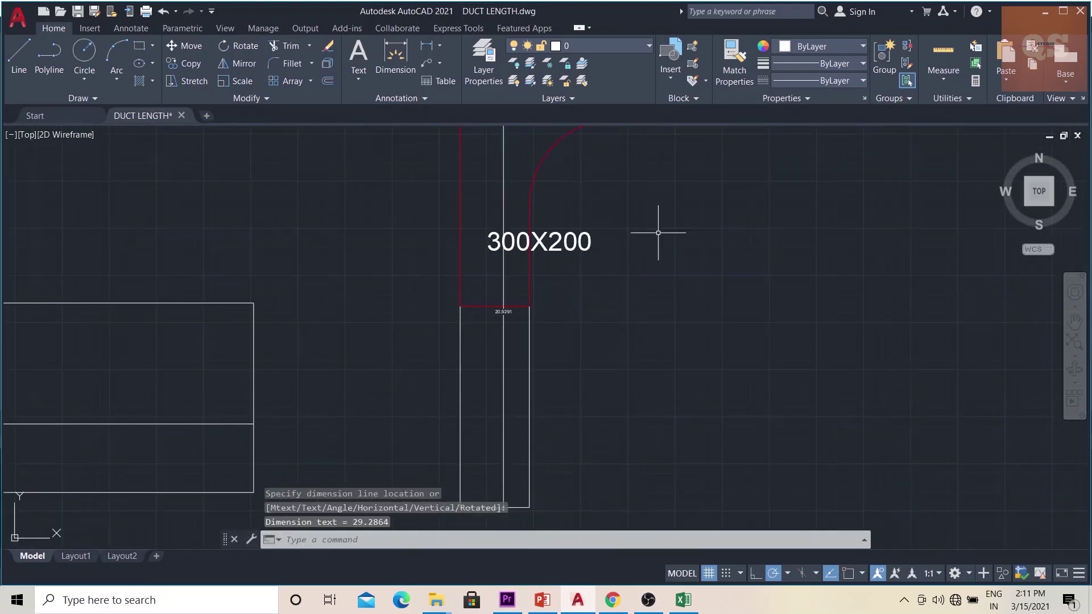
# Step: Zoom and pan around the whole duct layout to review the dimensioned fittings
pyautogui.scroll(-6, 658, 233)
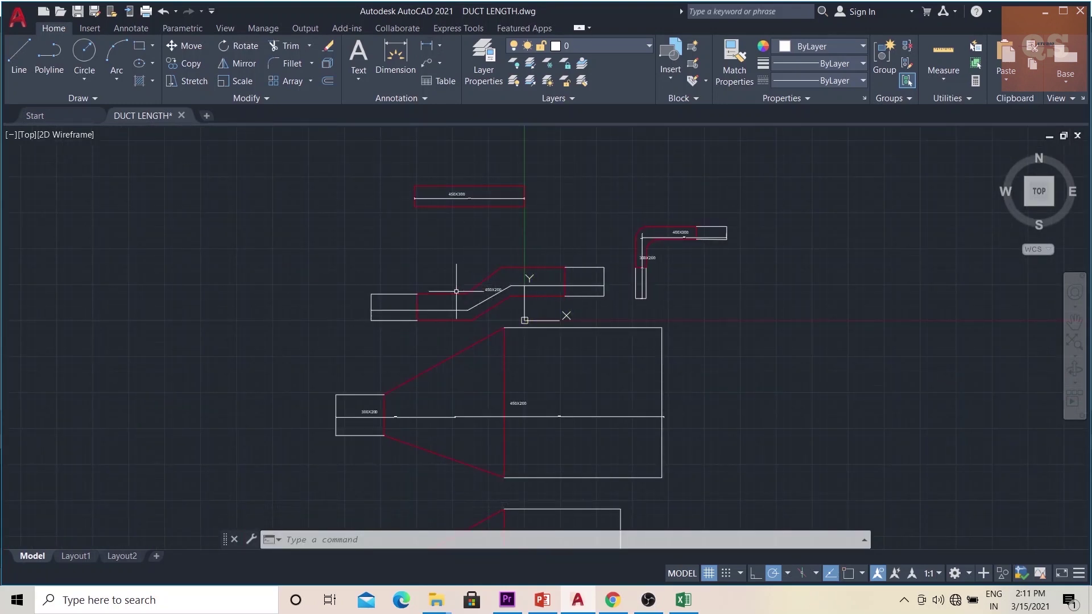
pyautogui.scroll(6, 395, 312)
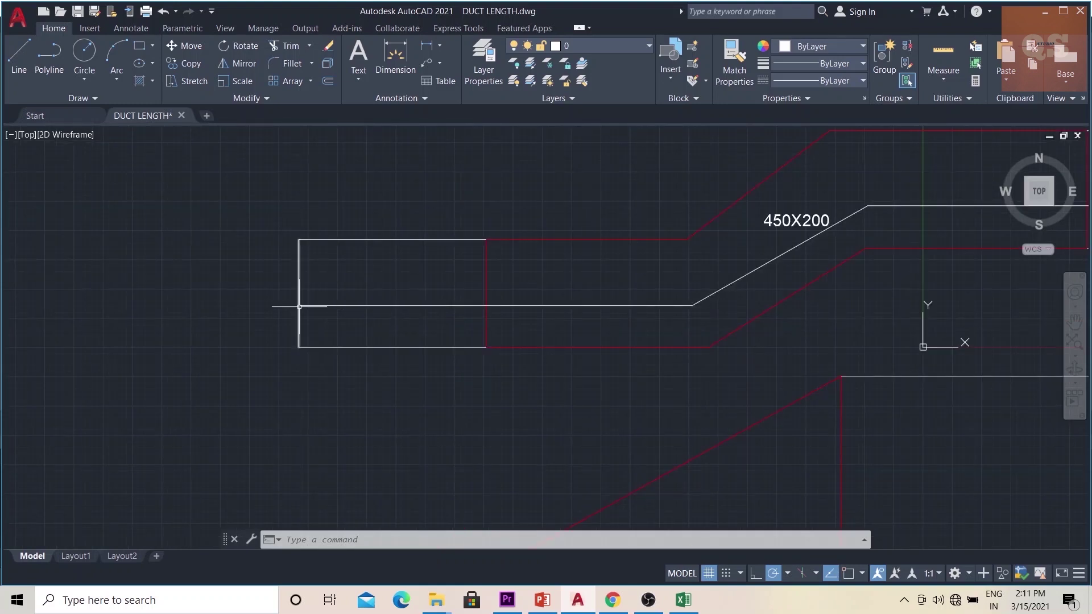
pyautogui.scroll(-2, 351, 290)
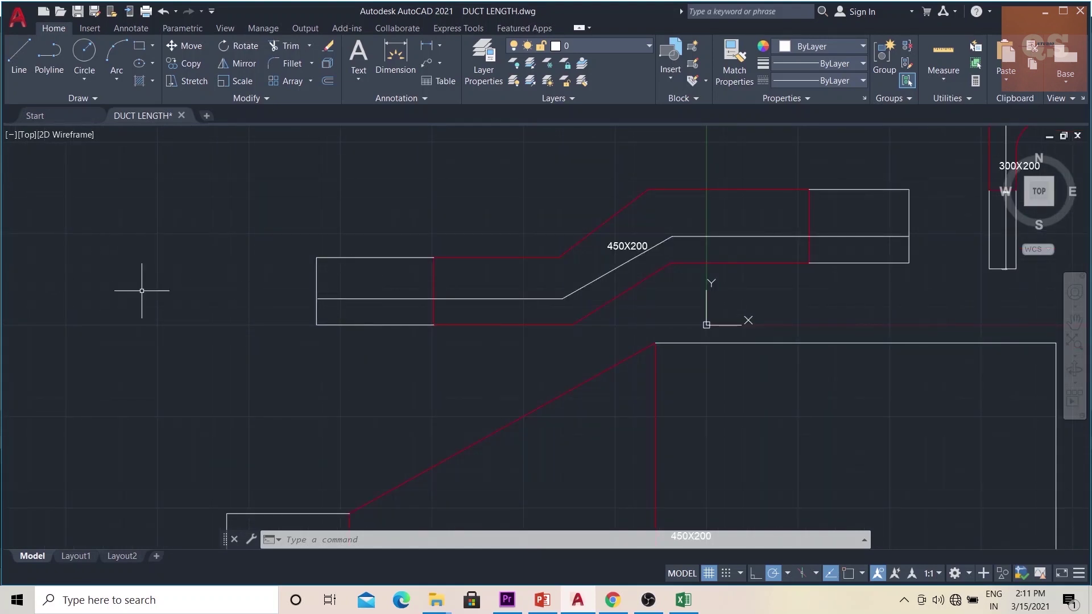
pyautogui.scroll(2, 434, 303)
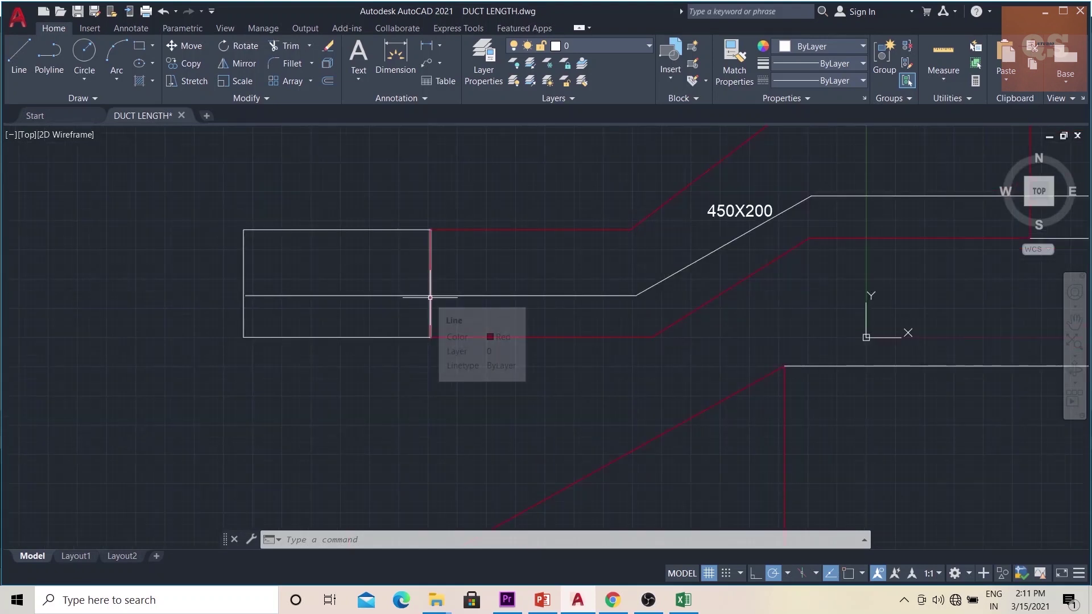
pyautogui.scroll(-3, 430, 297)
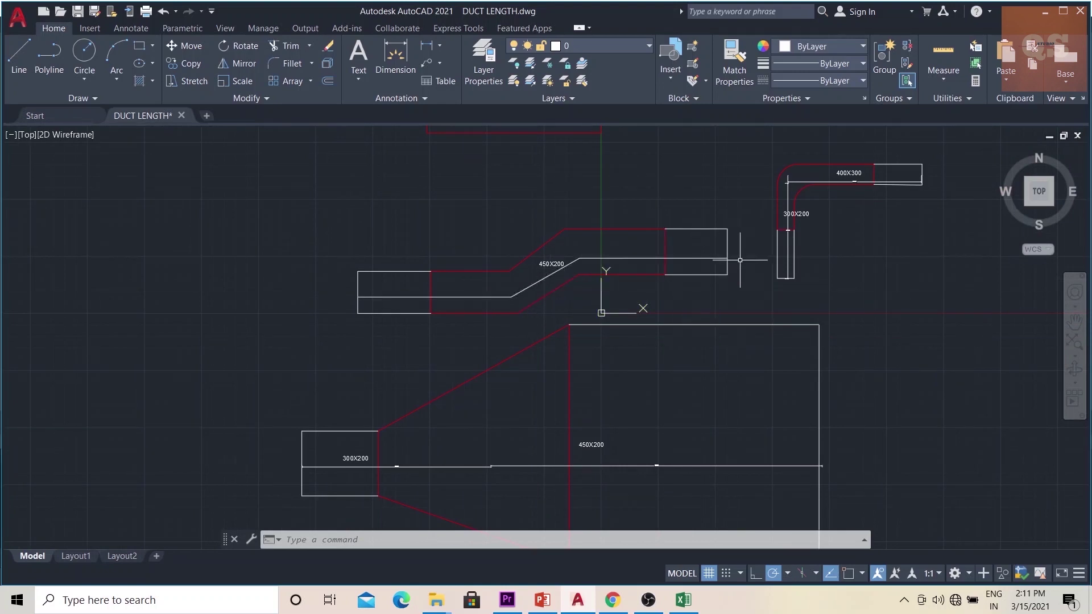
pyautogui.scroll(6, 664, 259)
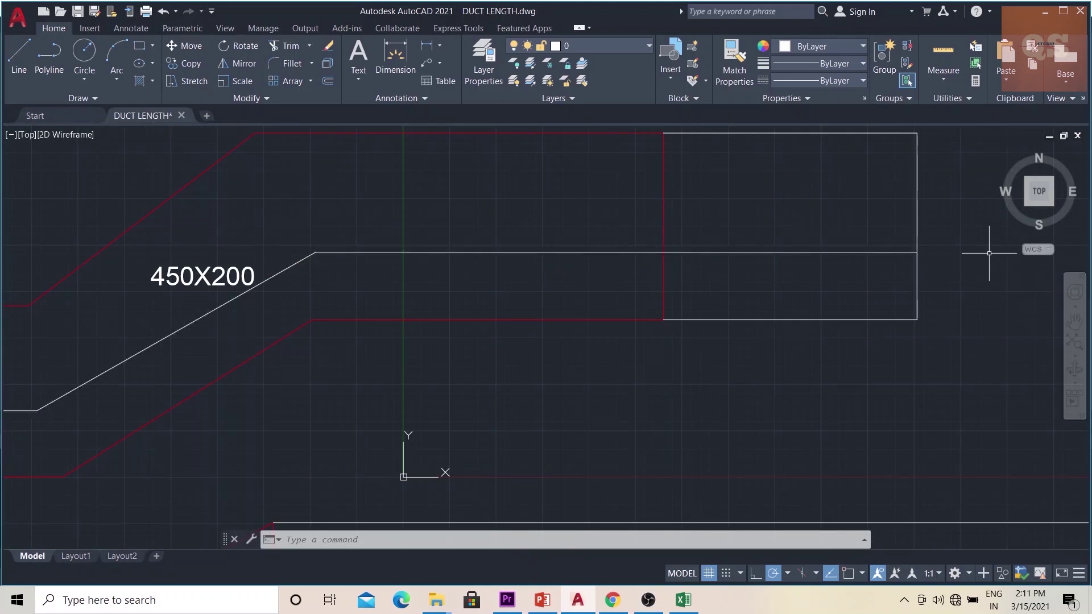
pyautogui.scroll(-8, 989, 253)
pyautogui.moveTo(718, 336); pyautogui.dragTo(537, 294, button='middle')
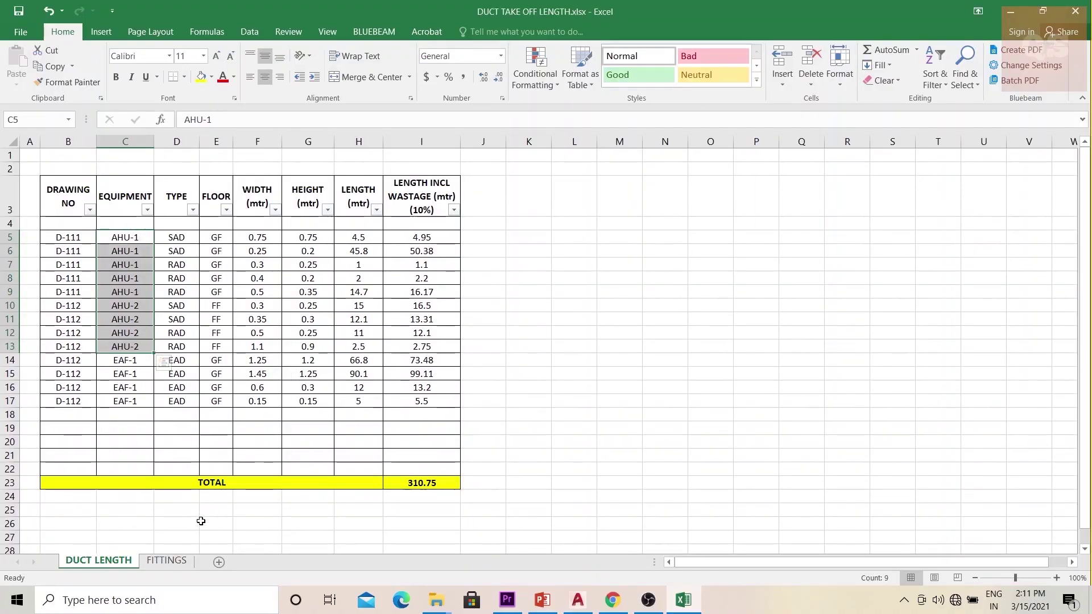
pyautogui.click(202, 521)
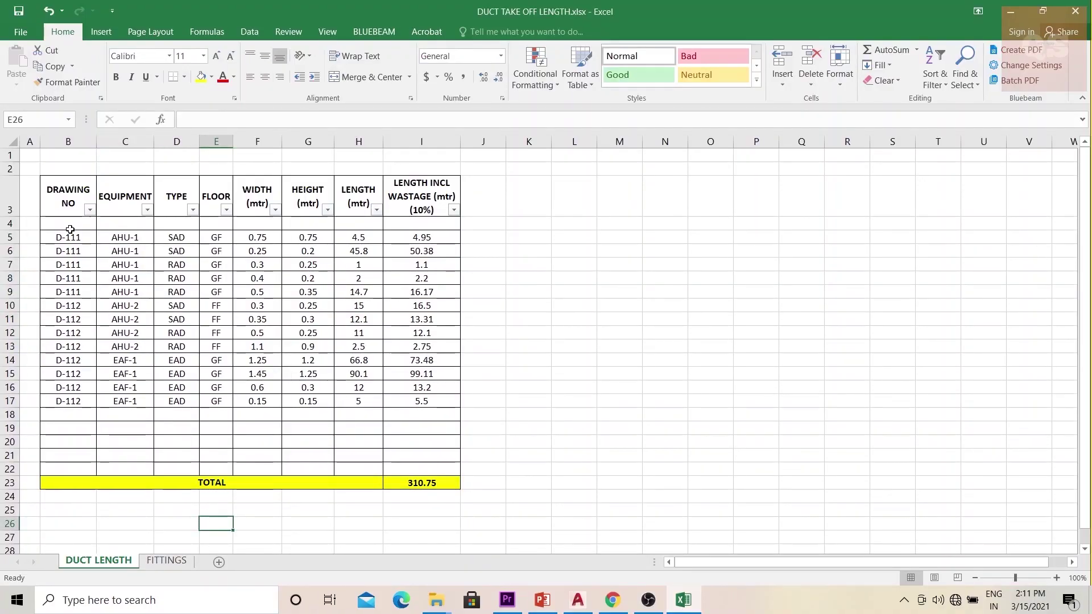
pyautogui.moveTo(70, 235); pyautogui.dragTo(71, 278)
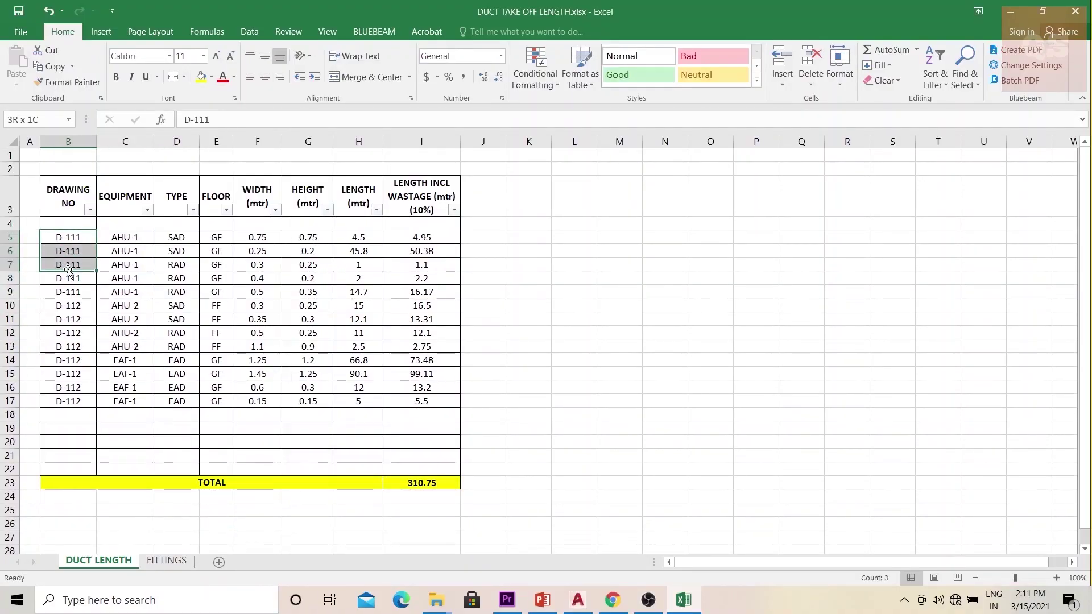
pyautogui.click(132, 236)
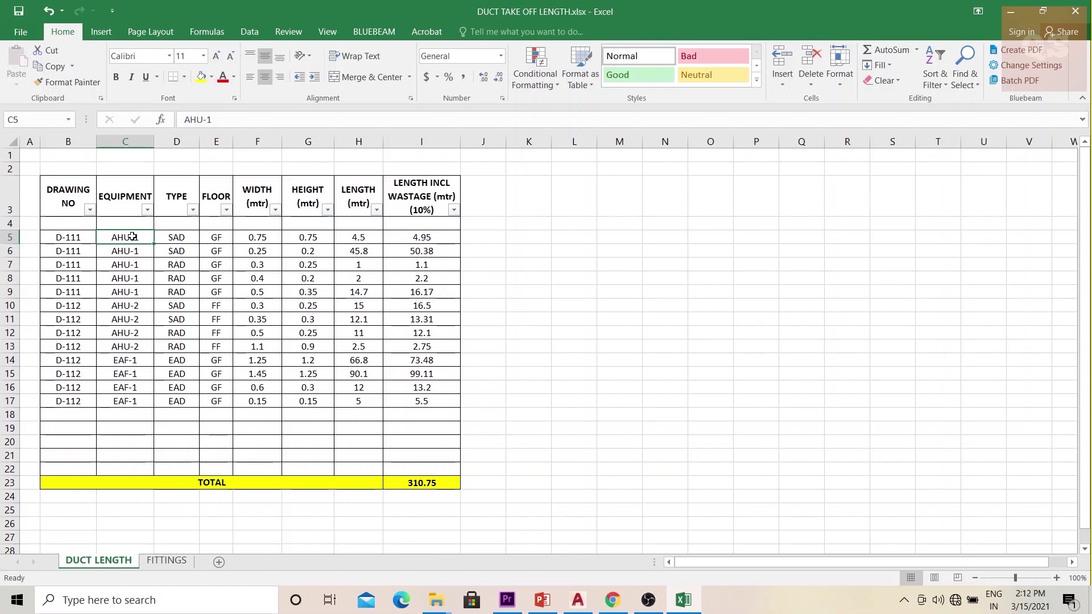
pyautogui.click(183, 242)
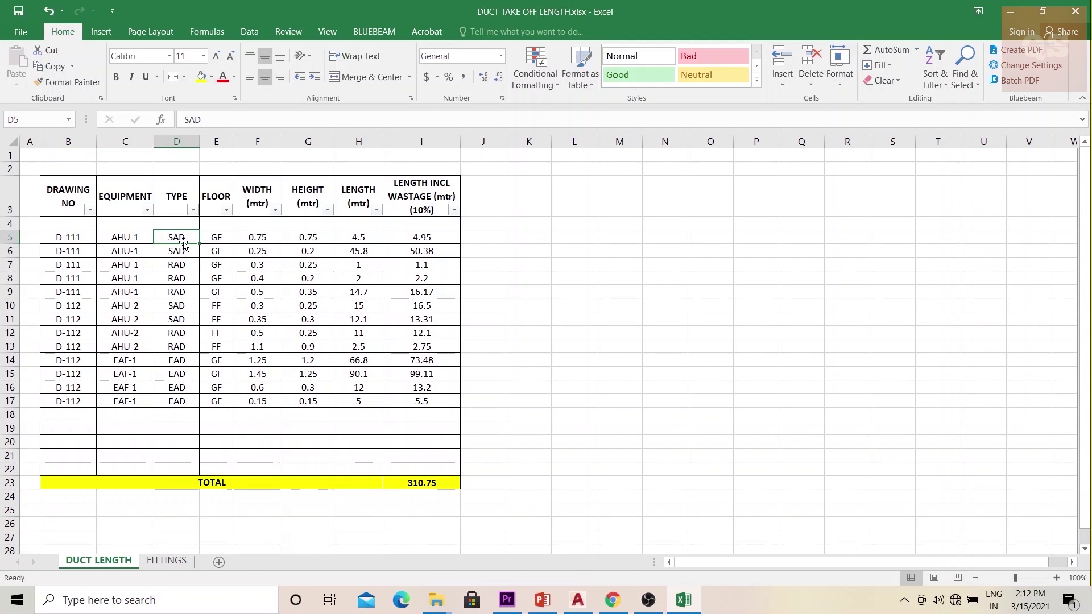
pyautogui.click(215, 240)
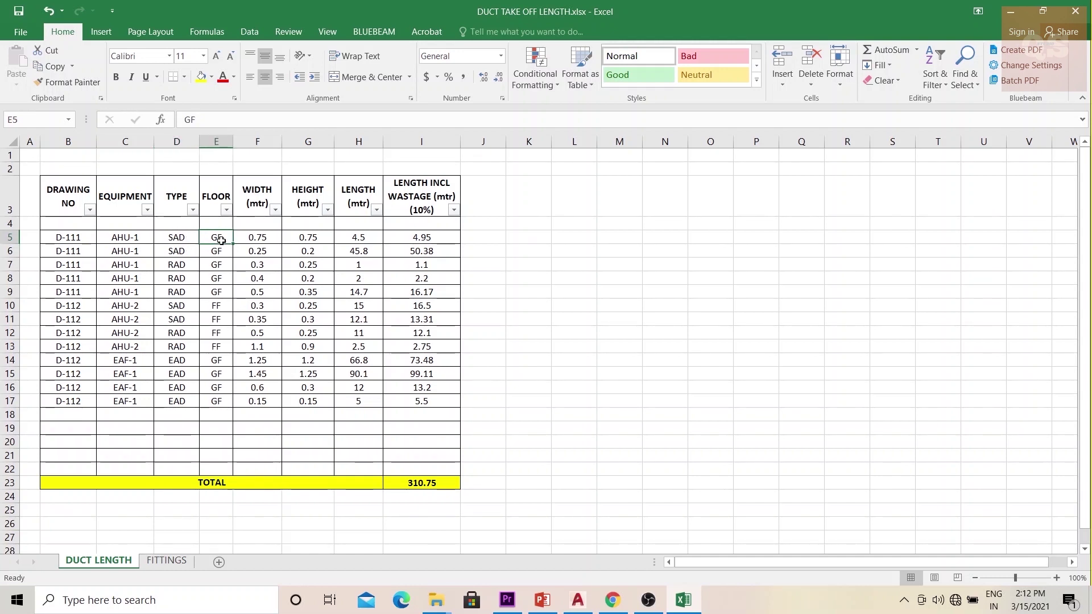
pyautogui.moveTo(264, 238); pyautogui.dragTo(302, 239)
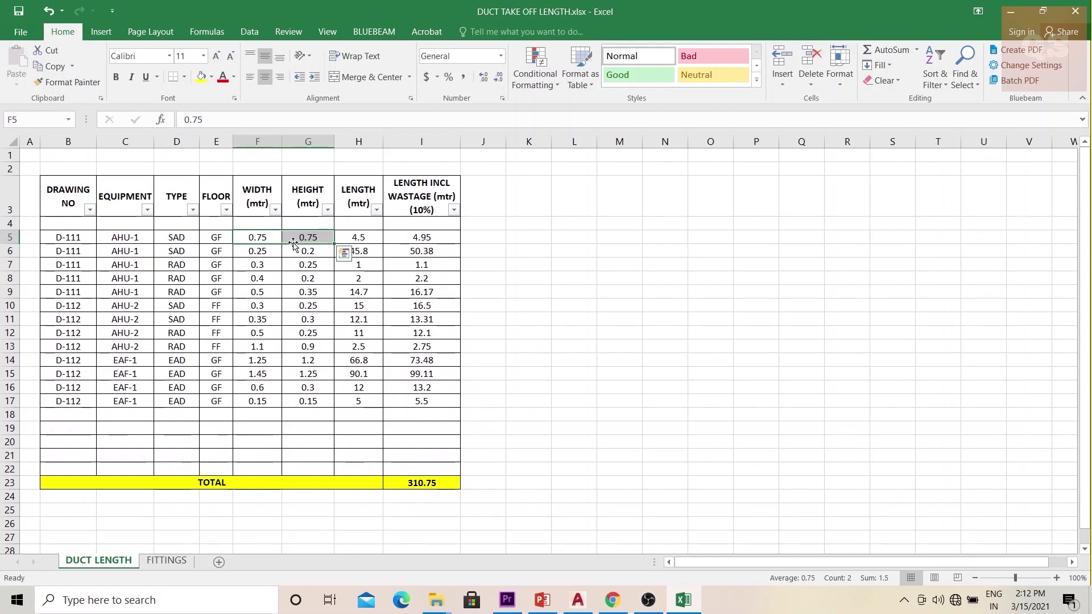
pyautogui.click(357, 247)
pyautogui.click(354, 239)
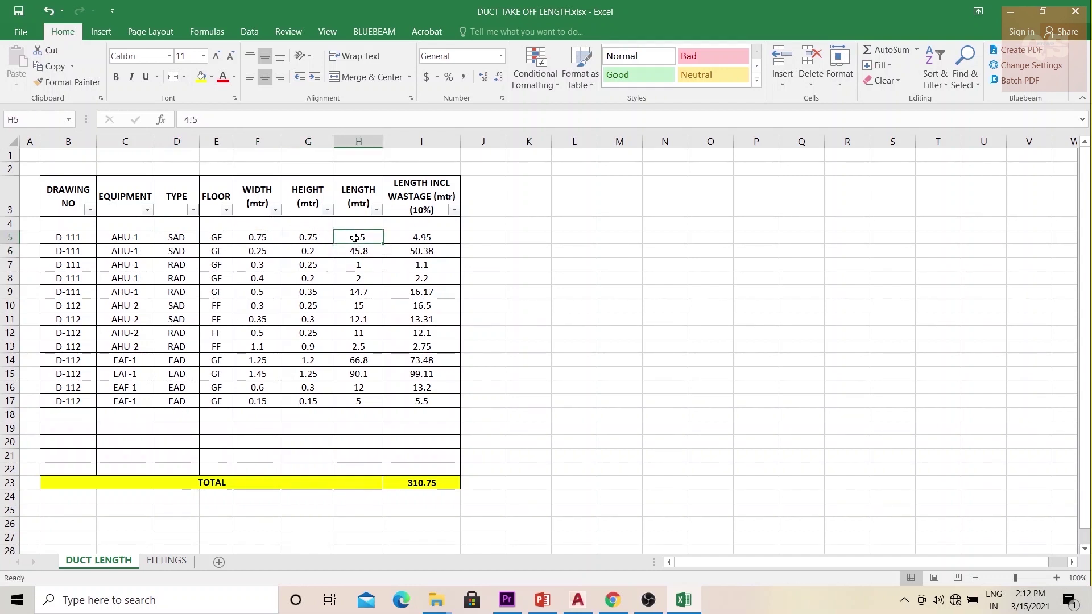
pyautogui.click(425, 236)
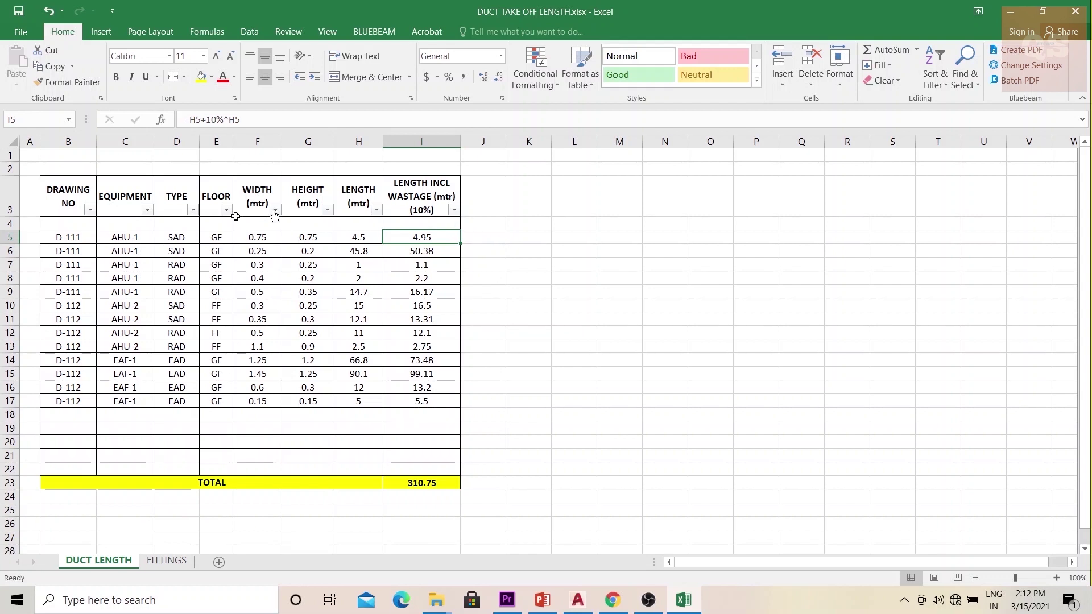
# Step: Open the FITTINGS sheet and highlight the quantities in column J and types in column D
pyautogui.click(167, 562)
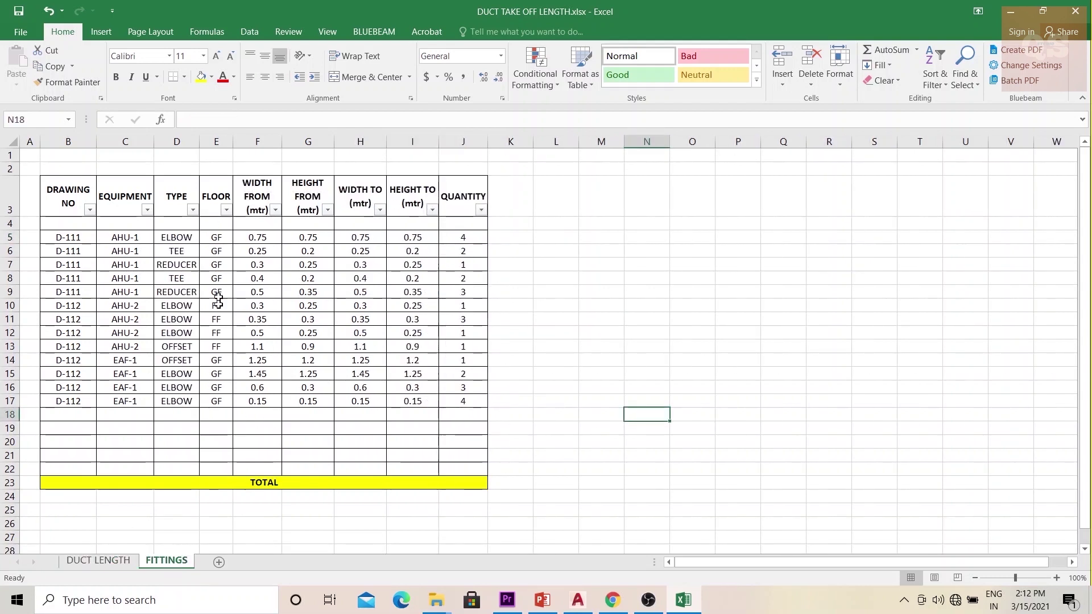
pyautogui.moveTo(476, 239); pyautogui.dragTo(471, 414)
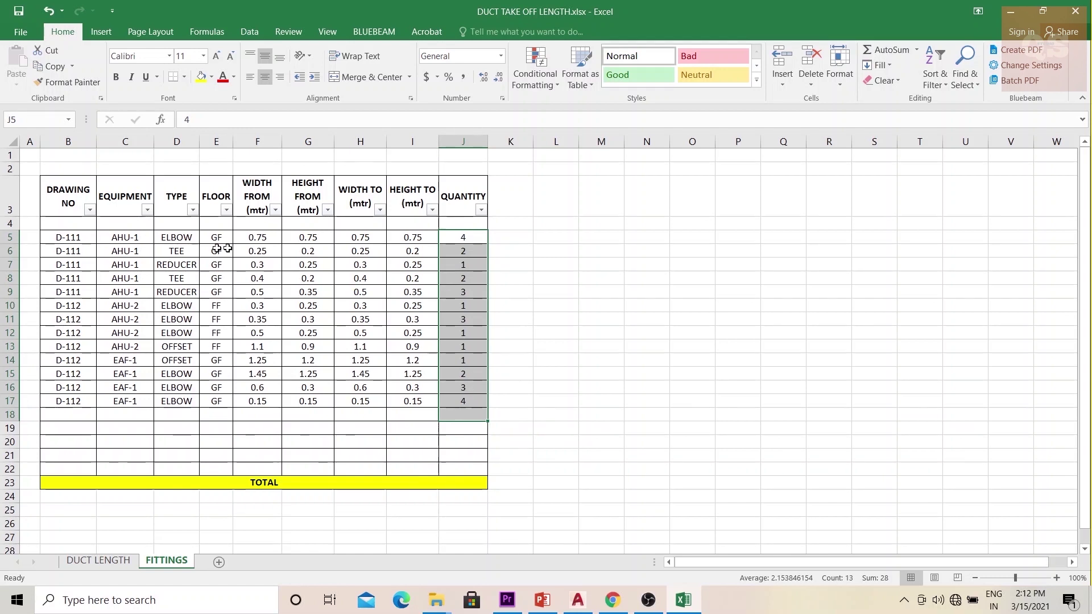
pyautogui.moveTo(187, 238); pyautogui.dragTo(184, 398)
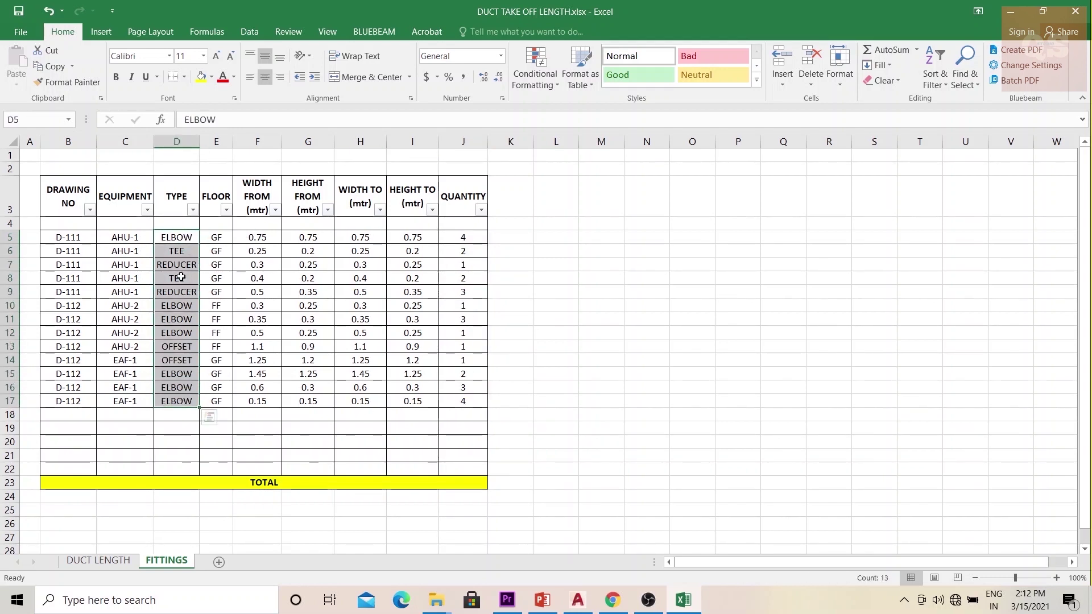